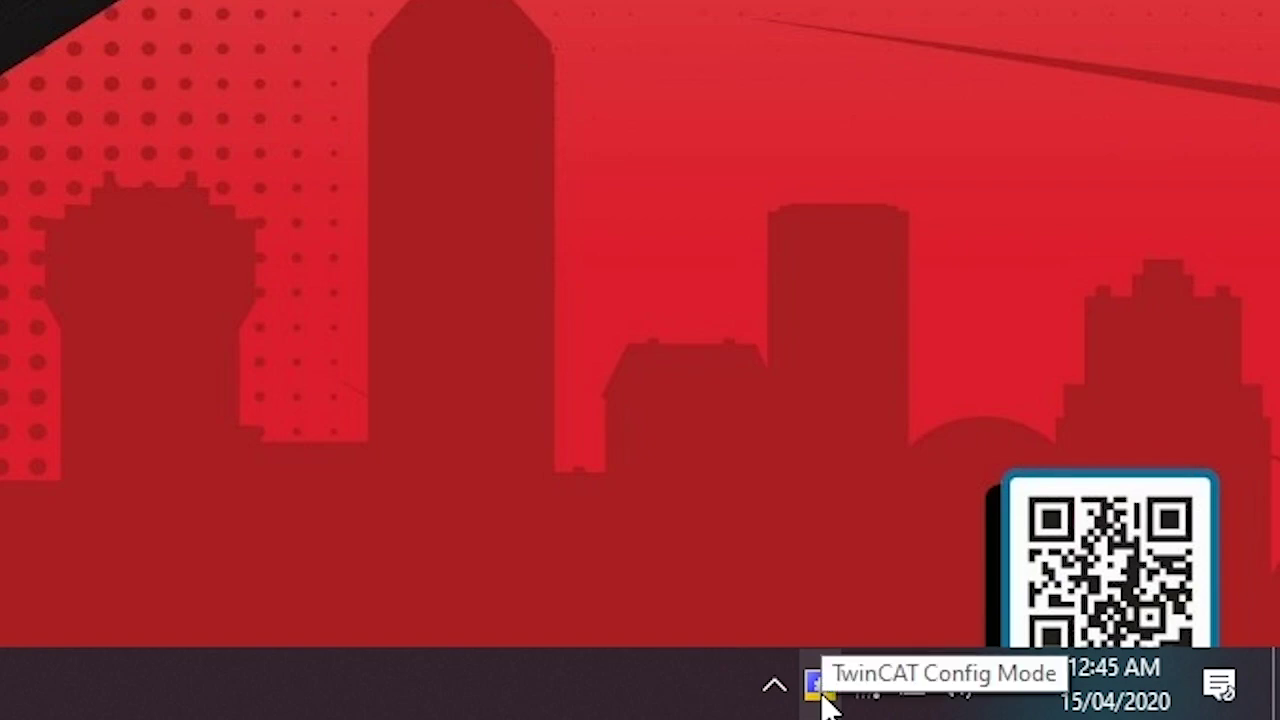
Bring up the TwinCAT tray menu and browse its System, Tools and Router submenus
{"action": "right_click", "coordinate": [824, 700]}
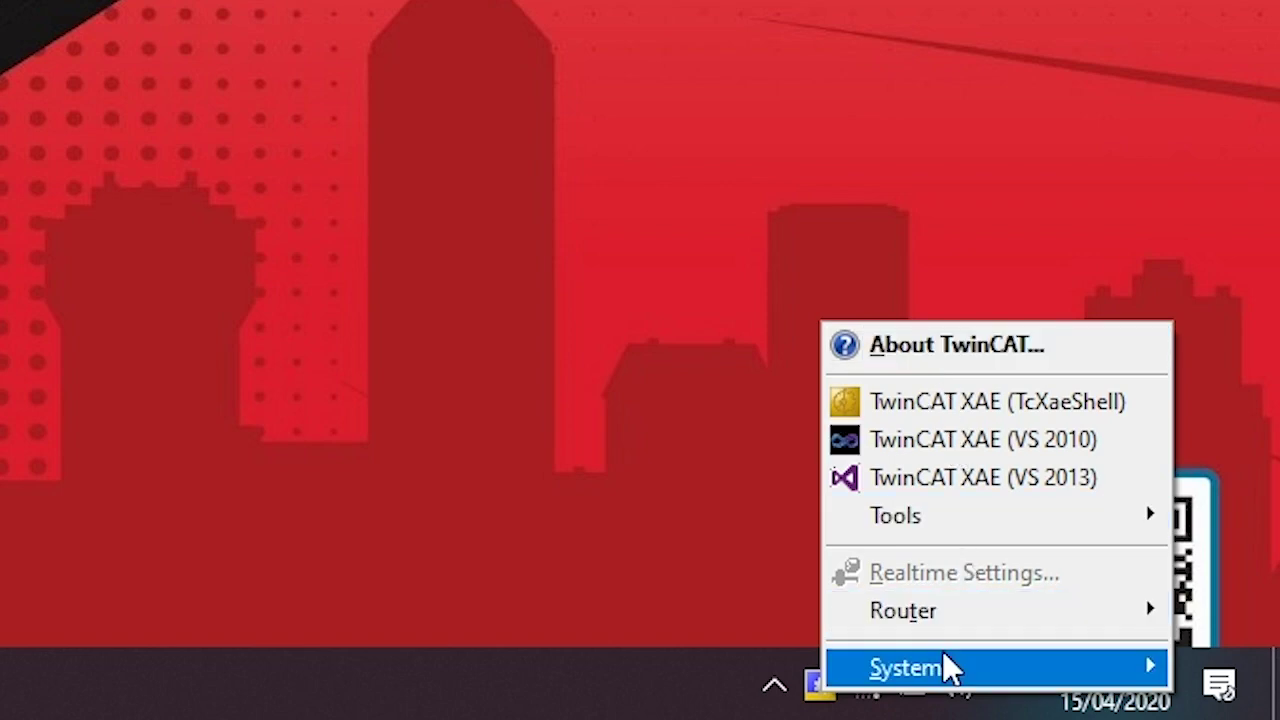
{"action": "mouse_move", "coordinate": [945, 669]}
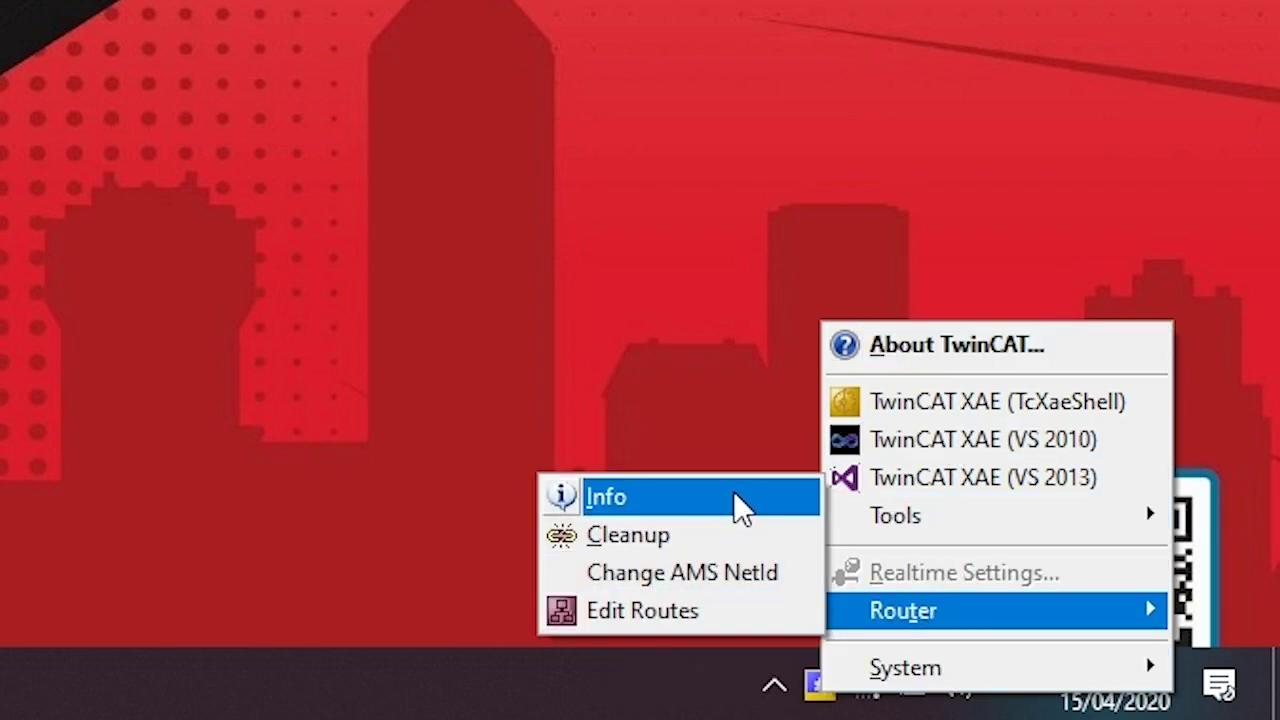
{"action": "mouse_move", "coordinate": [855, 520]}
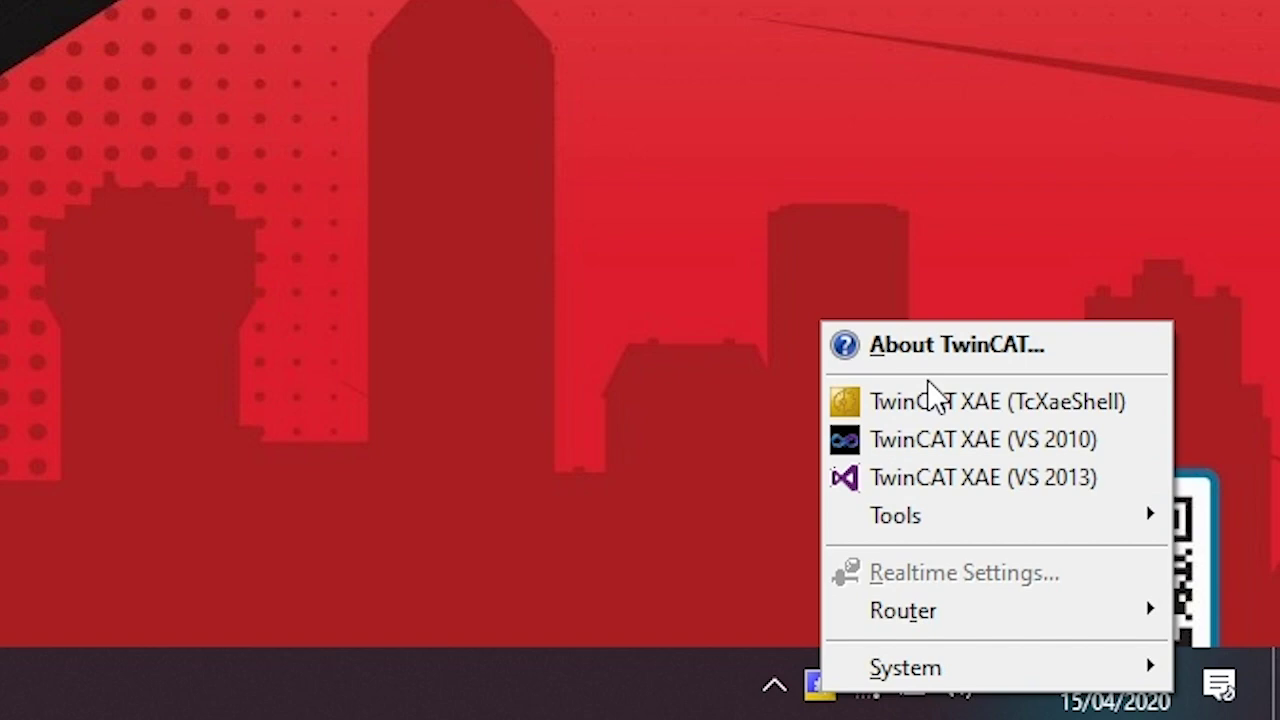
{"action": "mouse_move", "coordinate": [965, 614]}
Show the About TwinCAT details: version v3.1.4024.4, AMS Net Id and TC1000 licence
{"action": "left_click", "coordinate": [902, 346]}
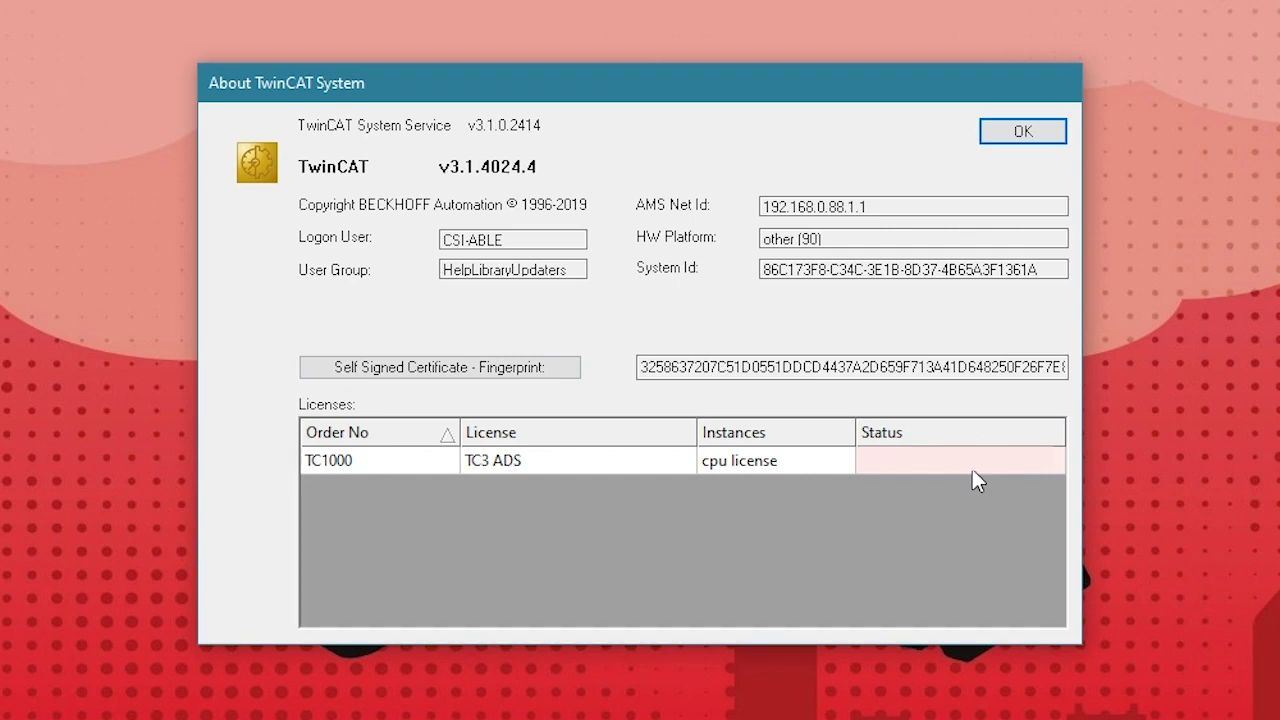
Close the About TwinCAT System window and return to the tray menu's Tools and Router entries
{"action": "left_click", "coordinate": [1020, 136]}
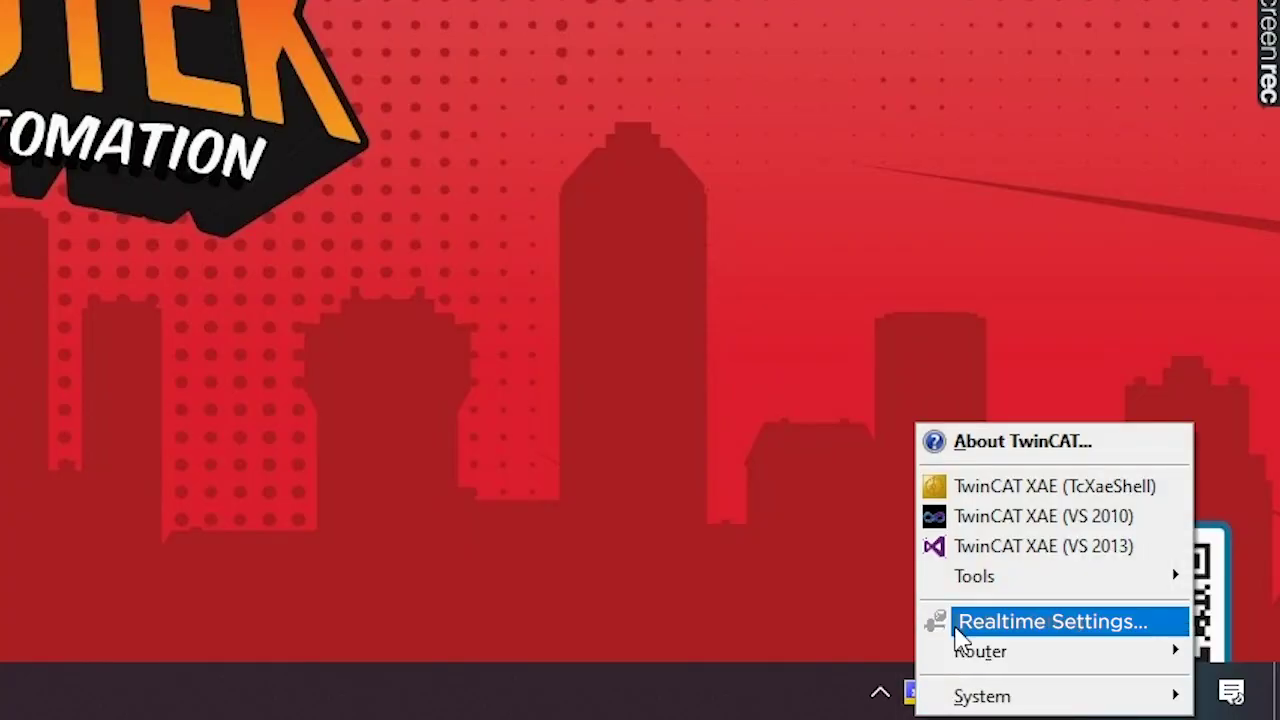
{"action": "mouse_move", "coordinate": [970, 590]}
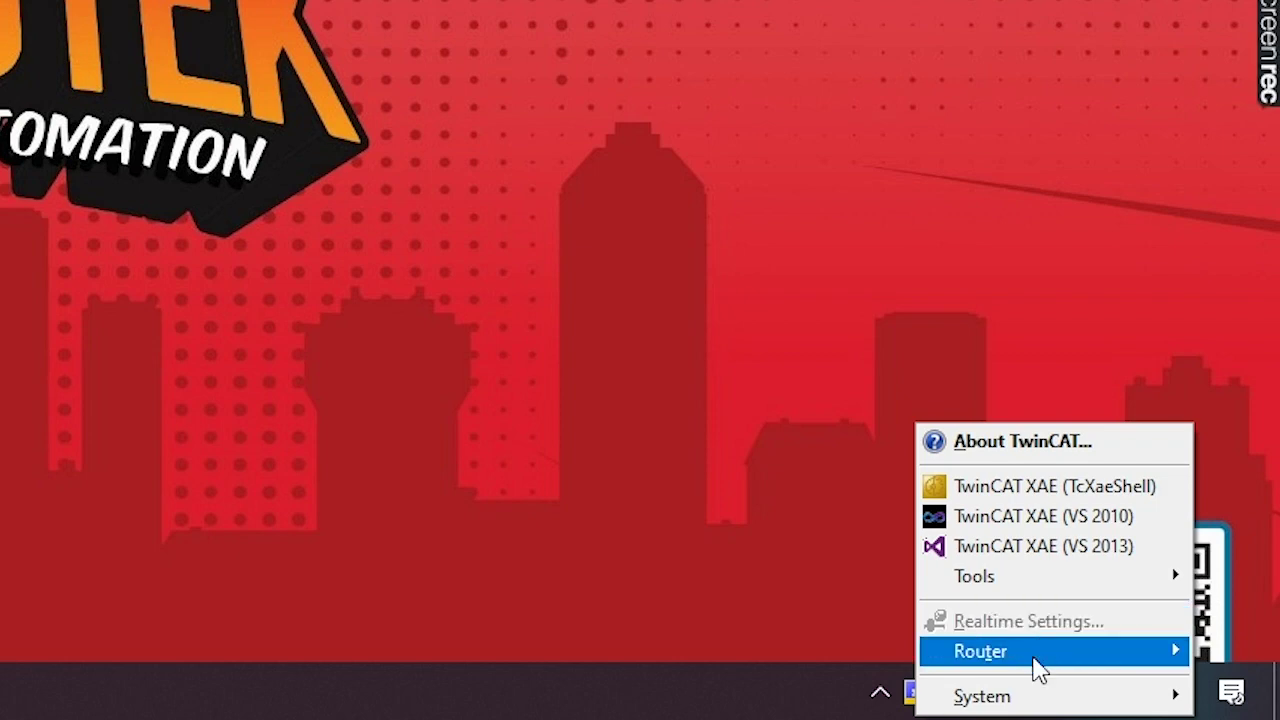
Display Router > Info, showing 32768 kB router memory, 37 ports and 4 drivers
{"action": "mouse_move", "coordinate": [1010, 650]}
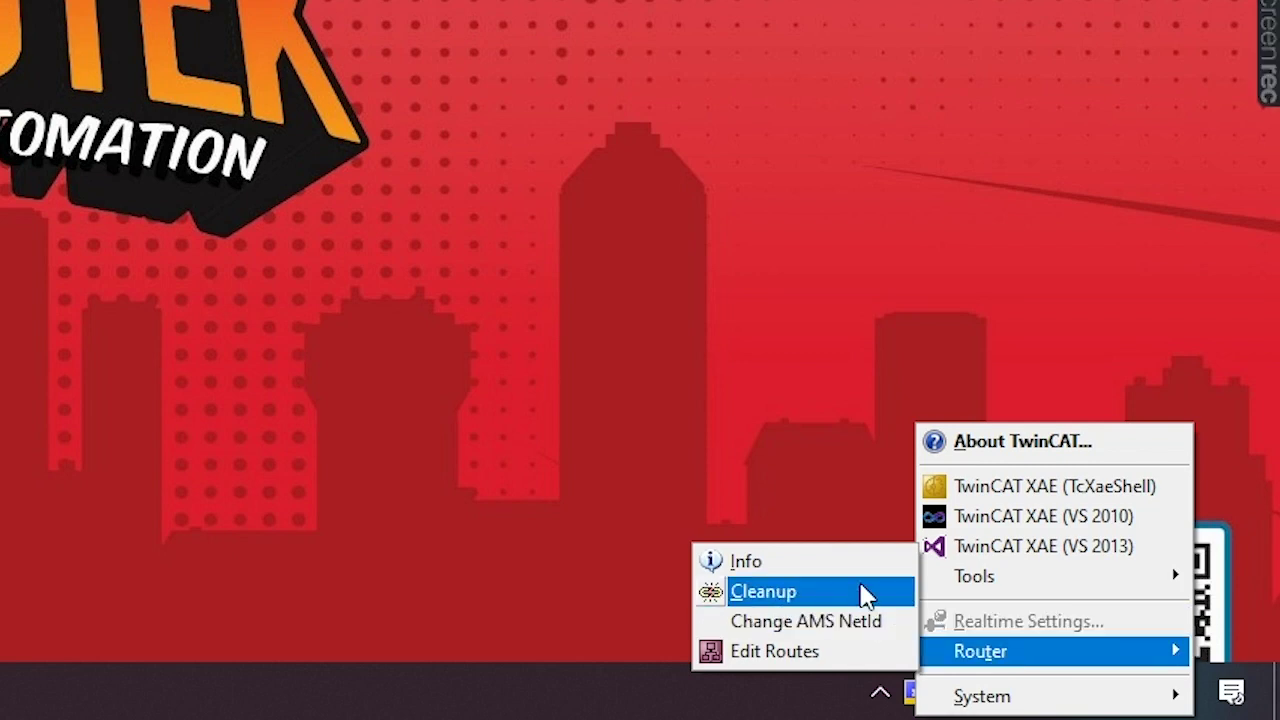
{"action": "left_click", "coordinate": [828, 566]}
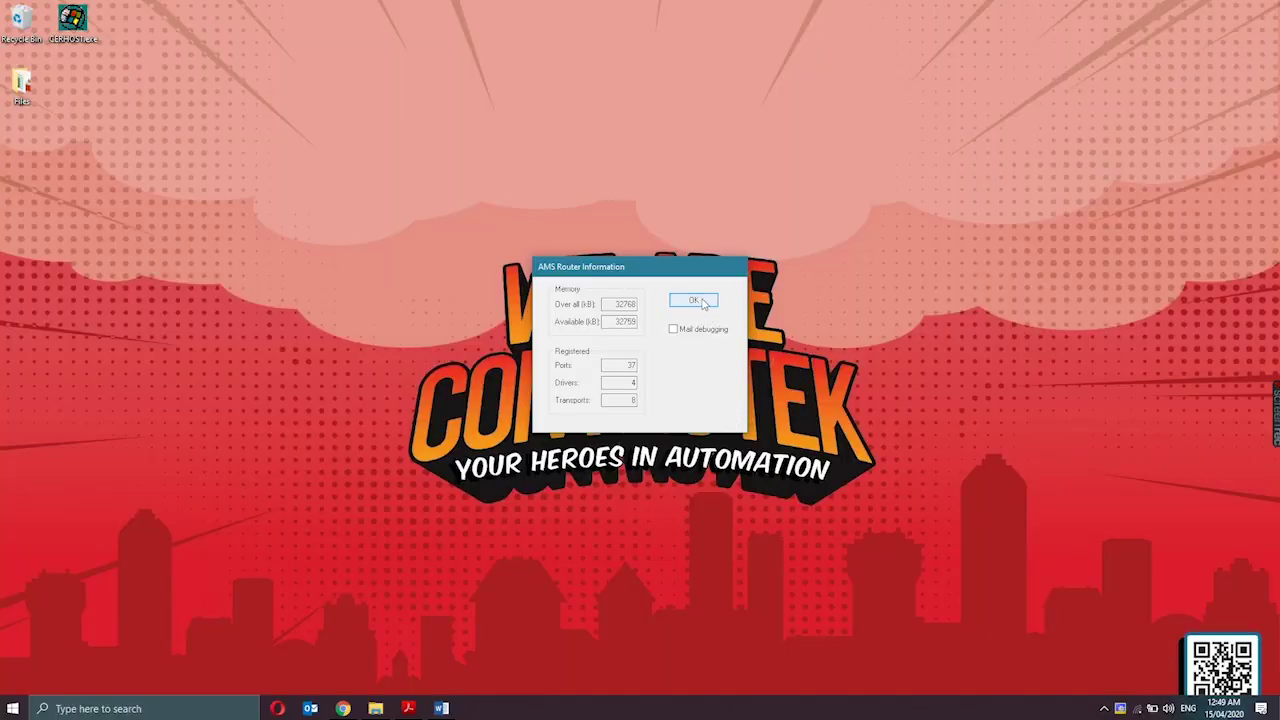
Close router info and open Router > Change AMS NetId, showing local Net Id 192.168.0.88.1.1
{"action": "left_click", "coordinate": [703, 304]}
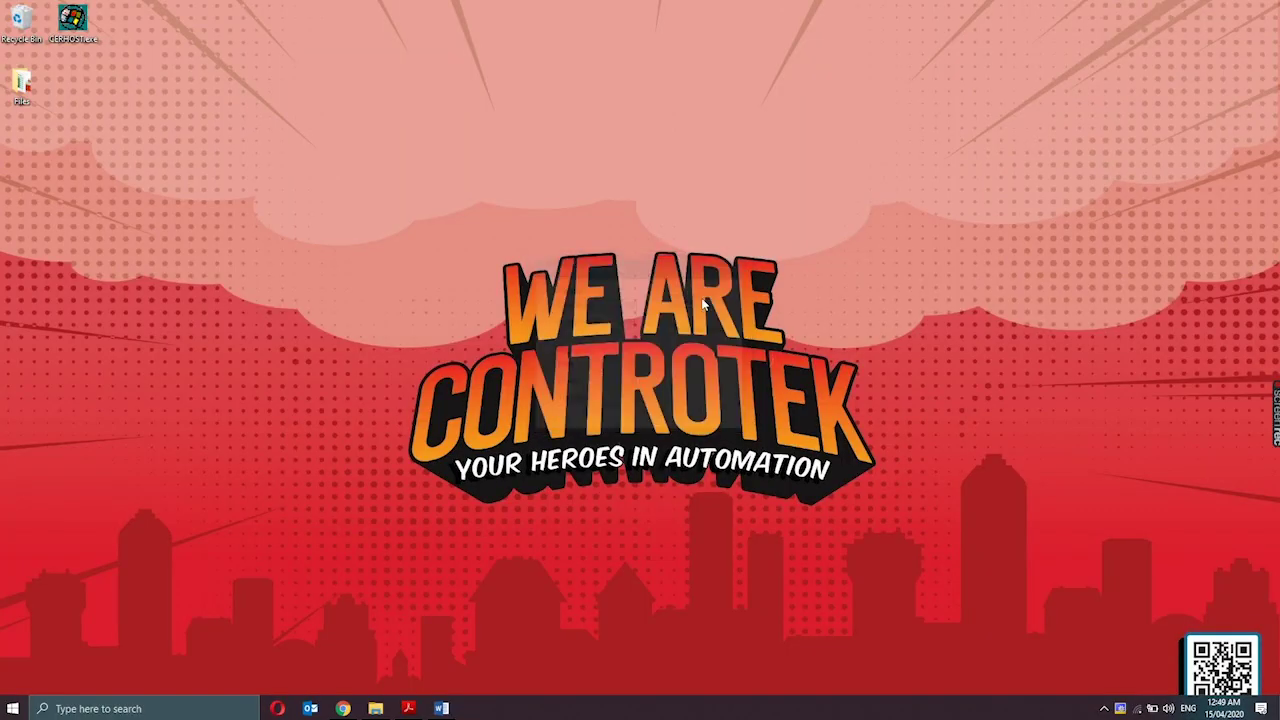
{"action": "right_click", "coordinate": [1120, 708]}
{"action": "mouse_move", "coordinate": [1143, 680]}
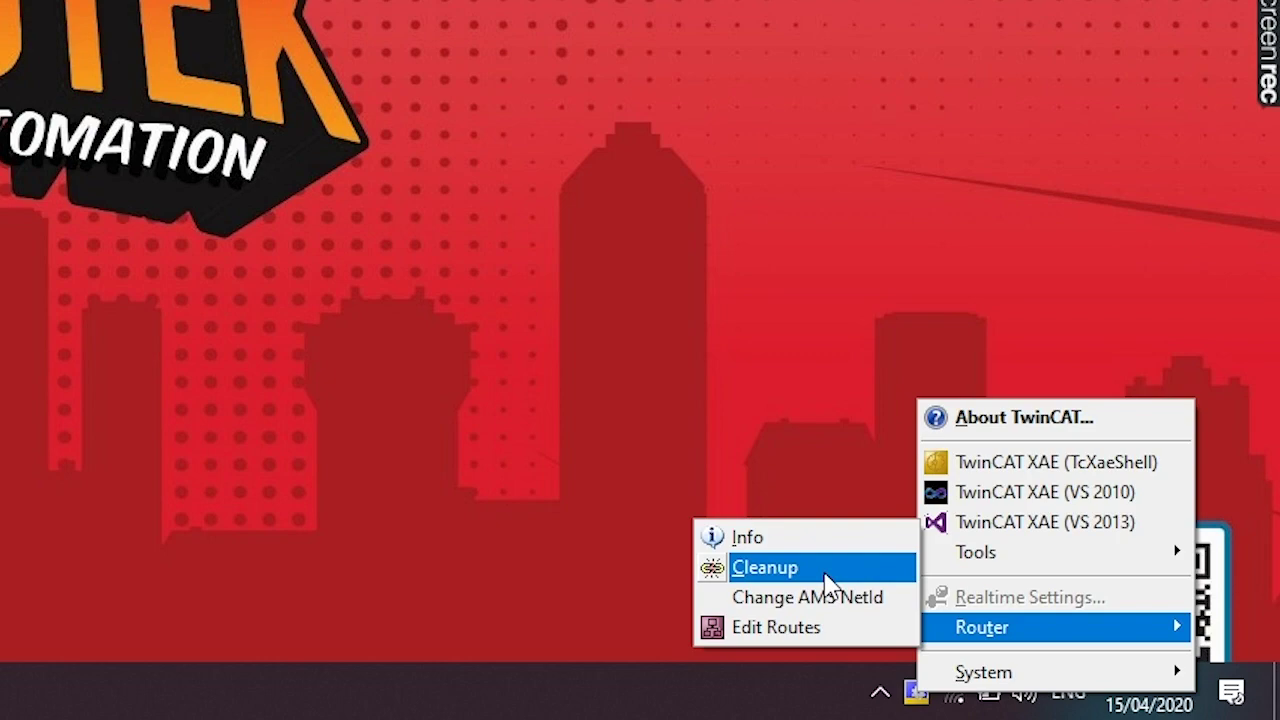
{"action": "left_click", "coordinate": [812, 600]}
{"action": "left_click", "coordinate": [754, 328]}
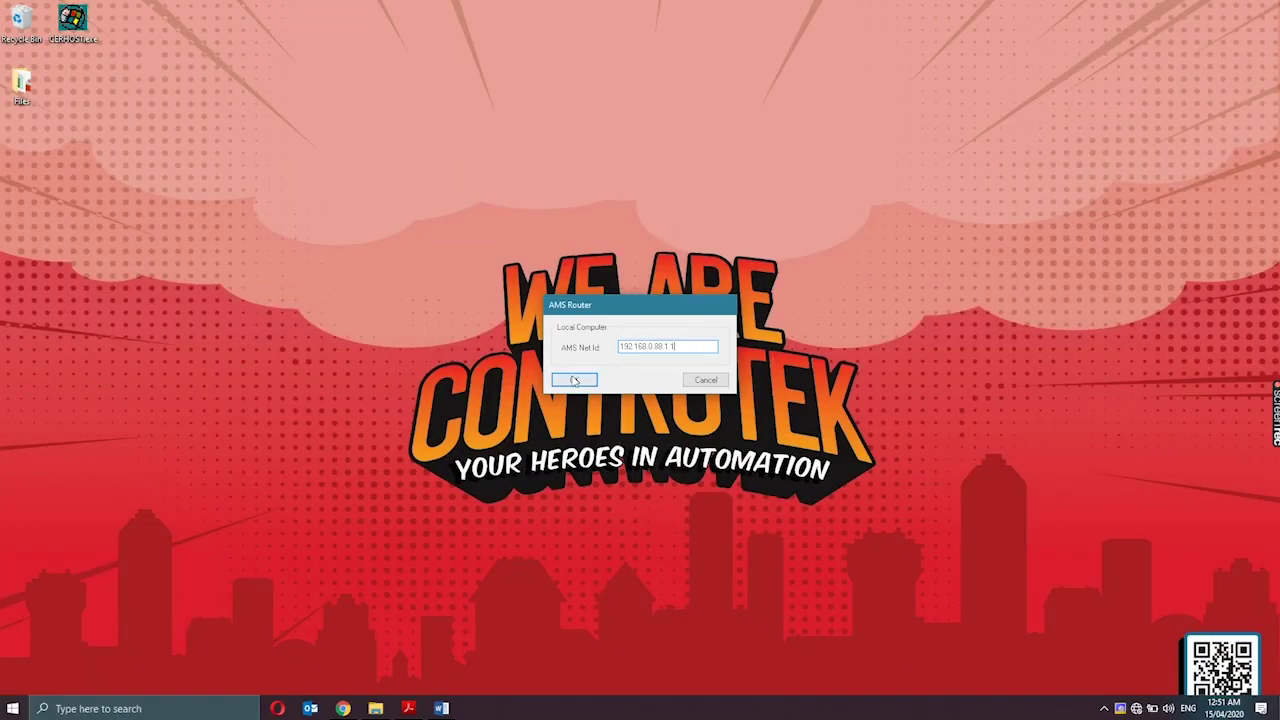
Close the AMS Router dialog and list the eight static routes via Router > Edit Routes
{"action": "left_click", "coordinate": [491, 405]}
{"action": "right_click", "coordinate": [1121, 710]}
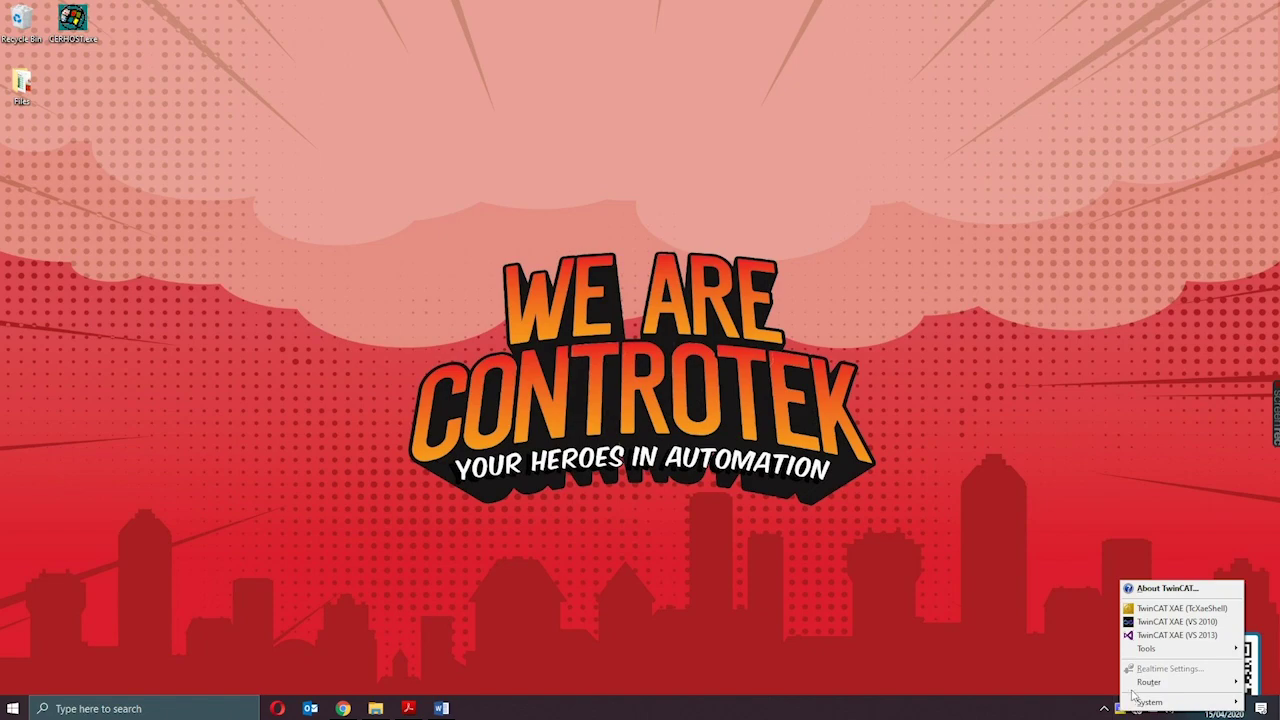
{"action": "mouse_move", "coordinate": [1145, 682]}
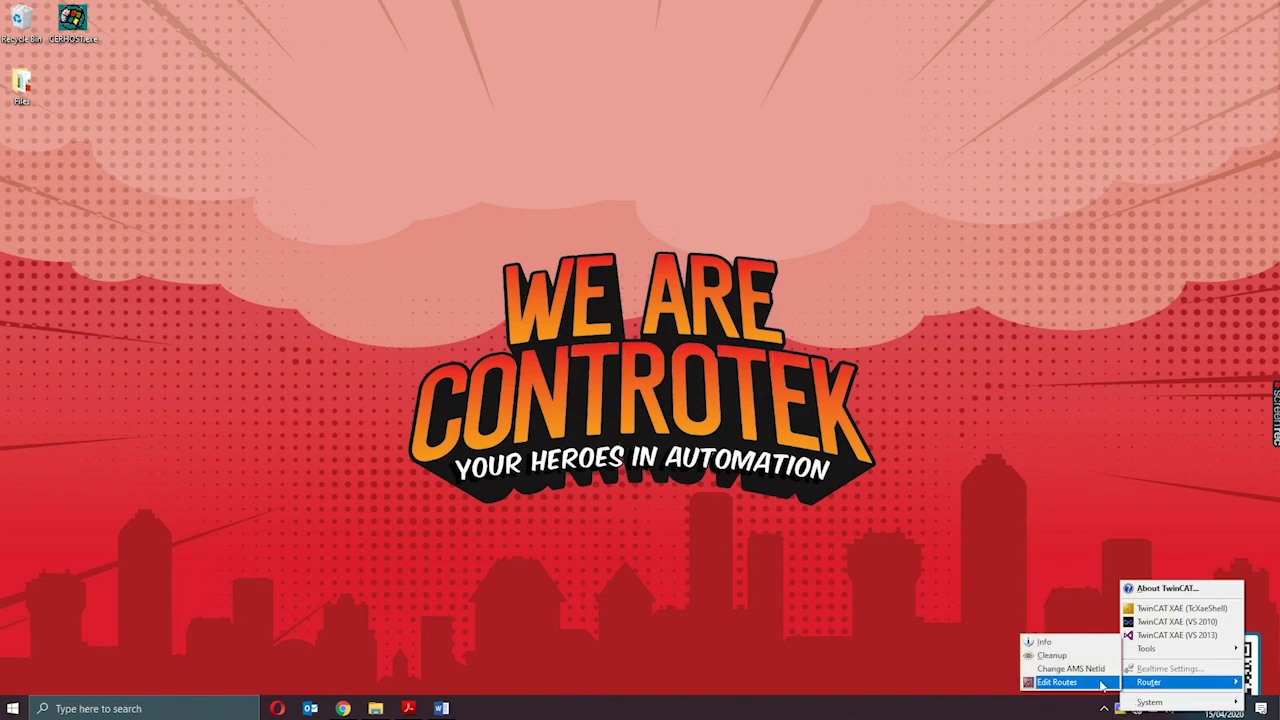
{"action": "left_click", "coordinate": [1102, 684]}
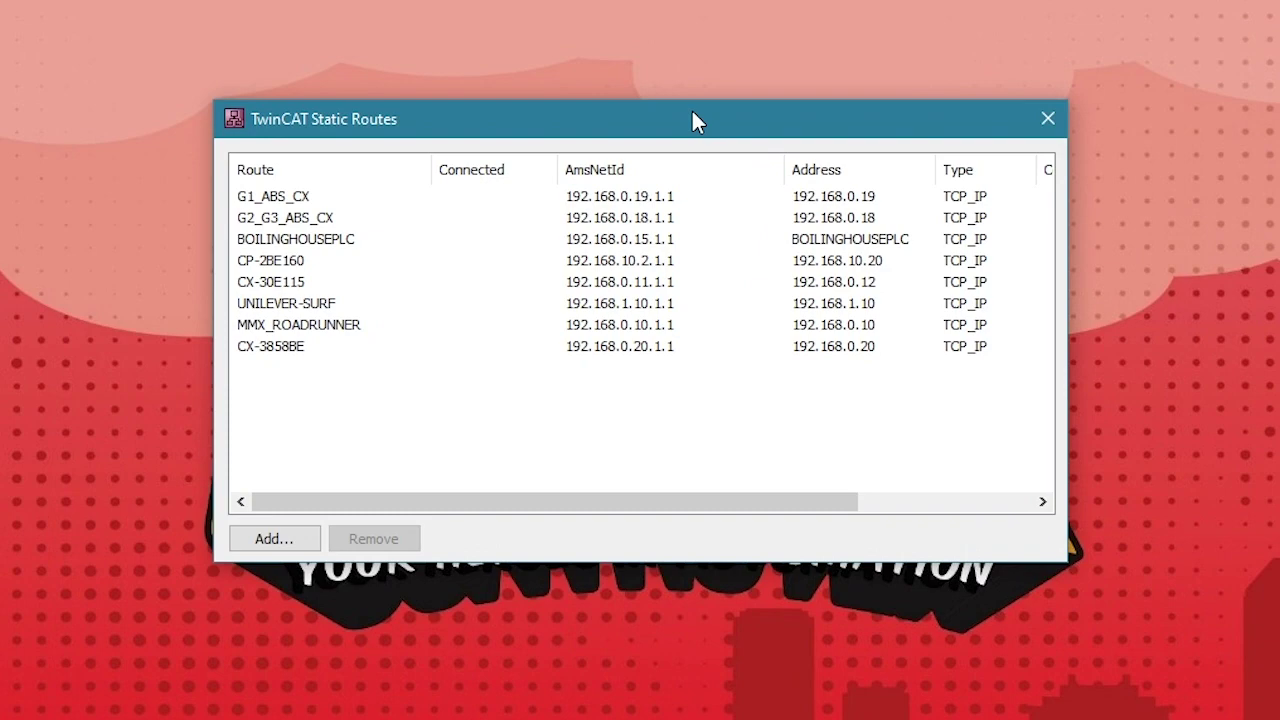
{"action": "left_click_drag", "start_coordinate": [670, 235], "coordinate": [657, 232]}
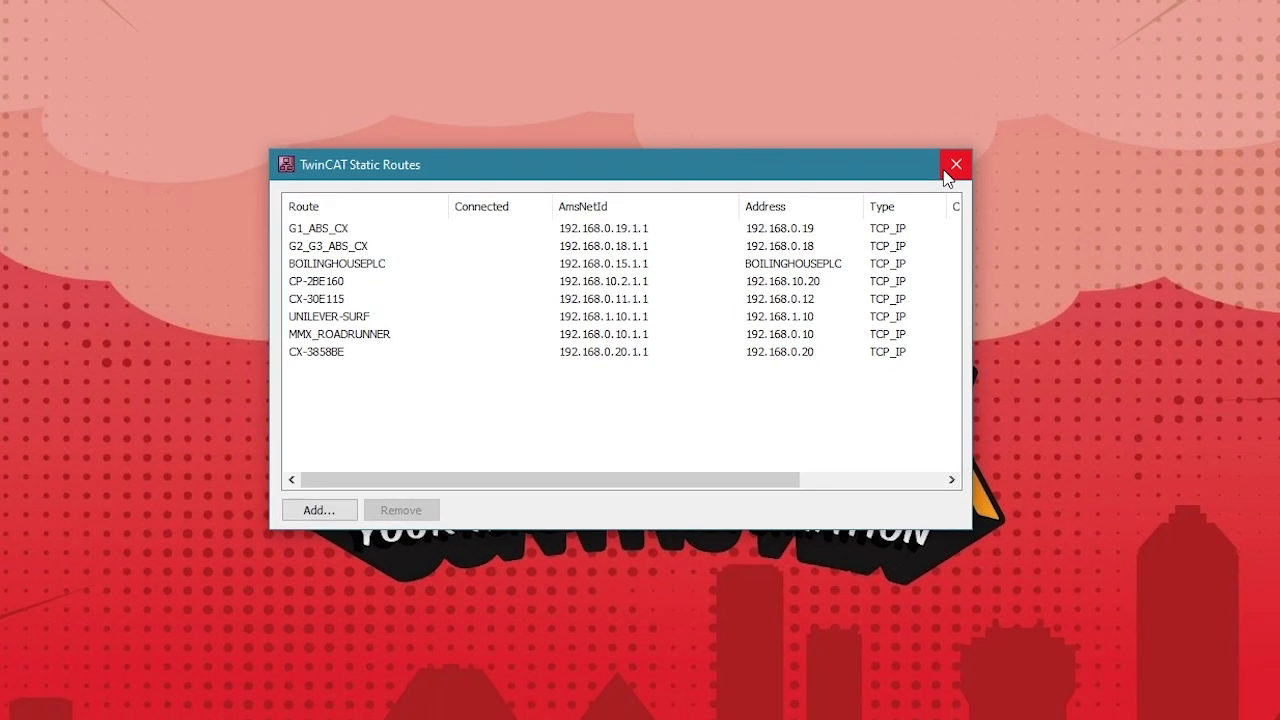
Close the static routes list and launch TwinCAT XAE (VS 2013) from the tray menu
{"action": "left_click", "coordinate": [1023, 122]}
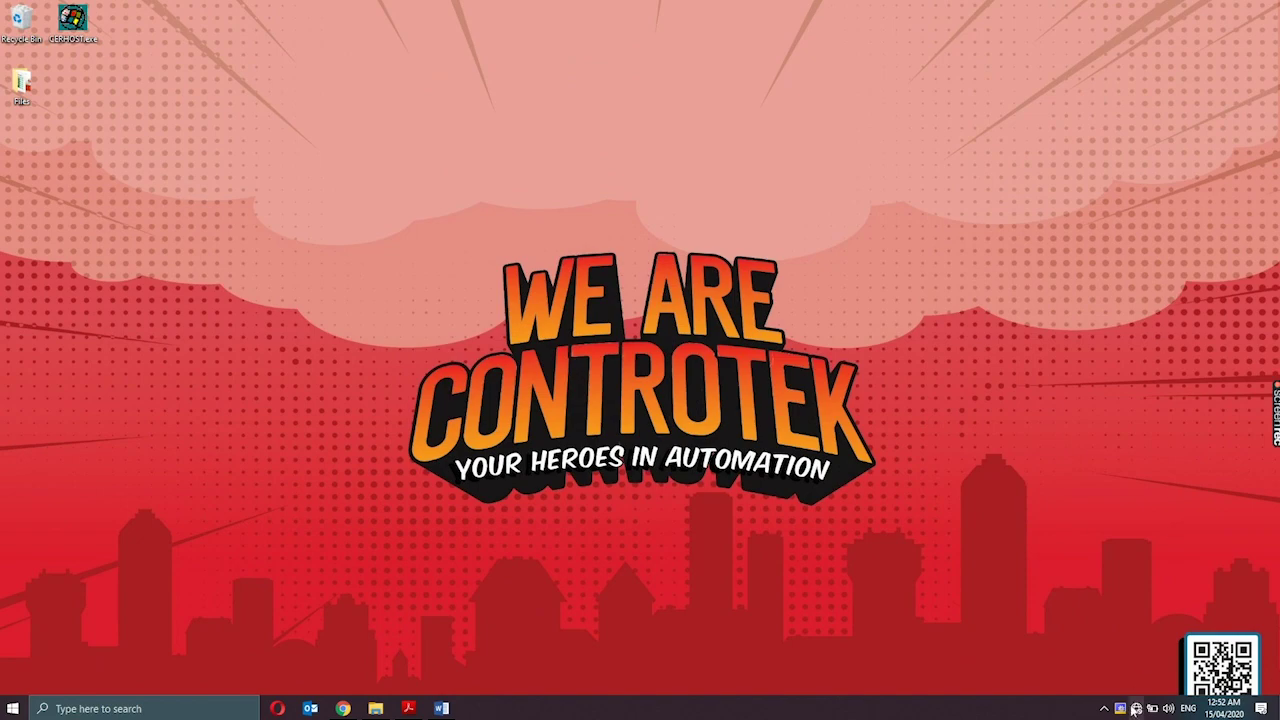
{"action": "right_click", "coordinate": [1120, 708]}
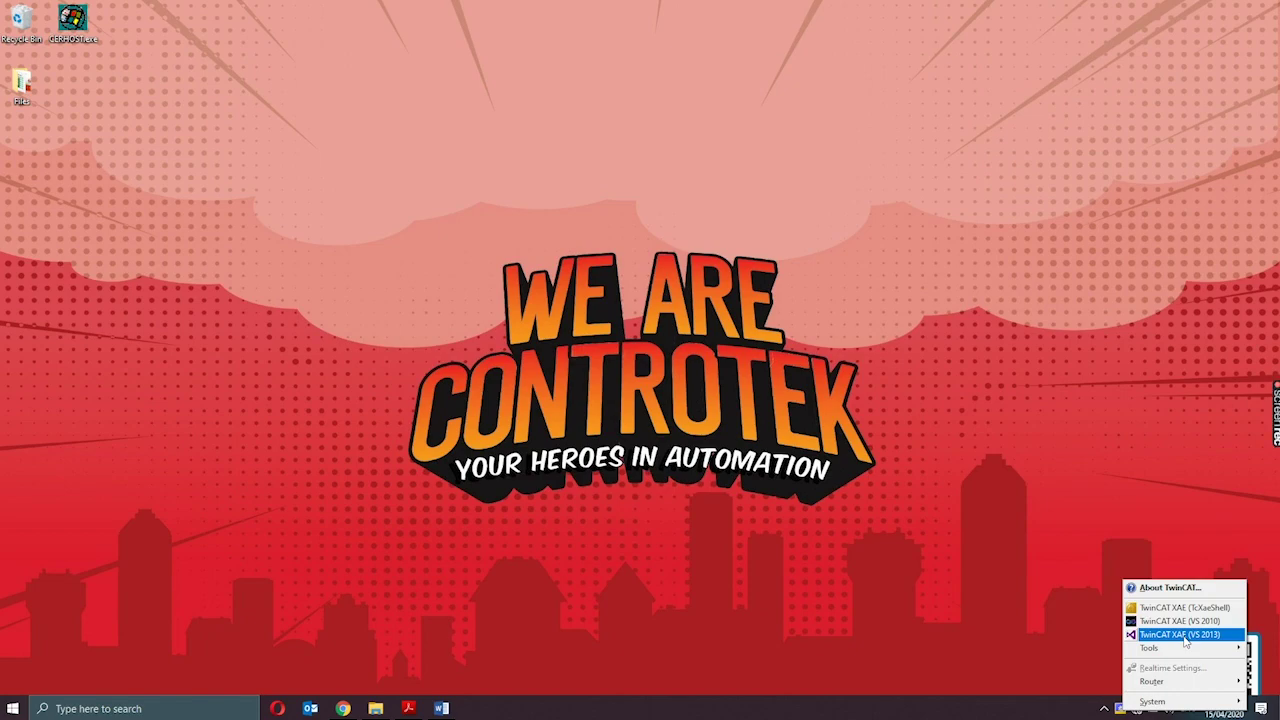
{"action": "left_click", "coordinate": [1184, 636]}
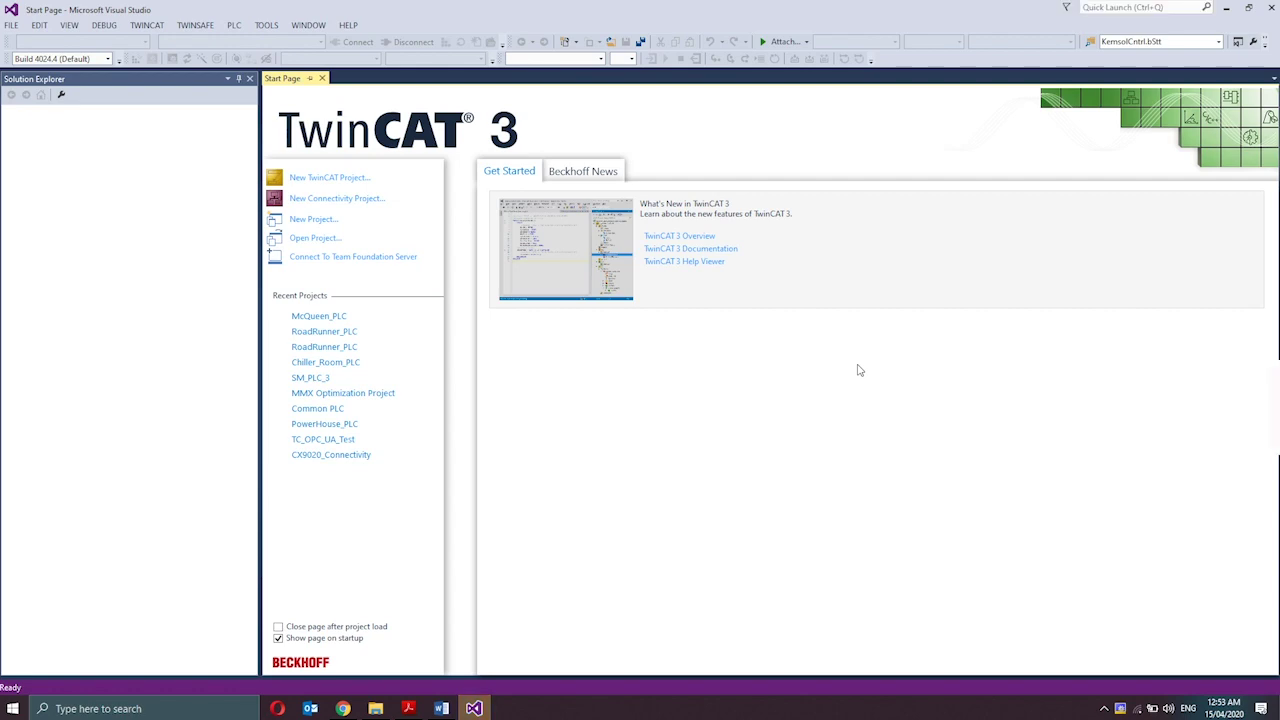
Start a new project using the TwinCAT Projects > TwinCAT XAE Project (XML format) template
{"action": "left_click", "coordinate": [12, 25]}
{"action": "mouse_move", "coordinate": [24, 46]}
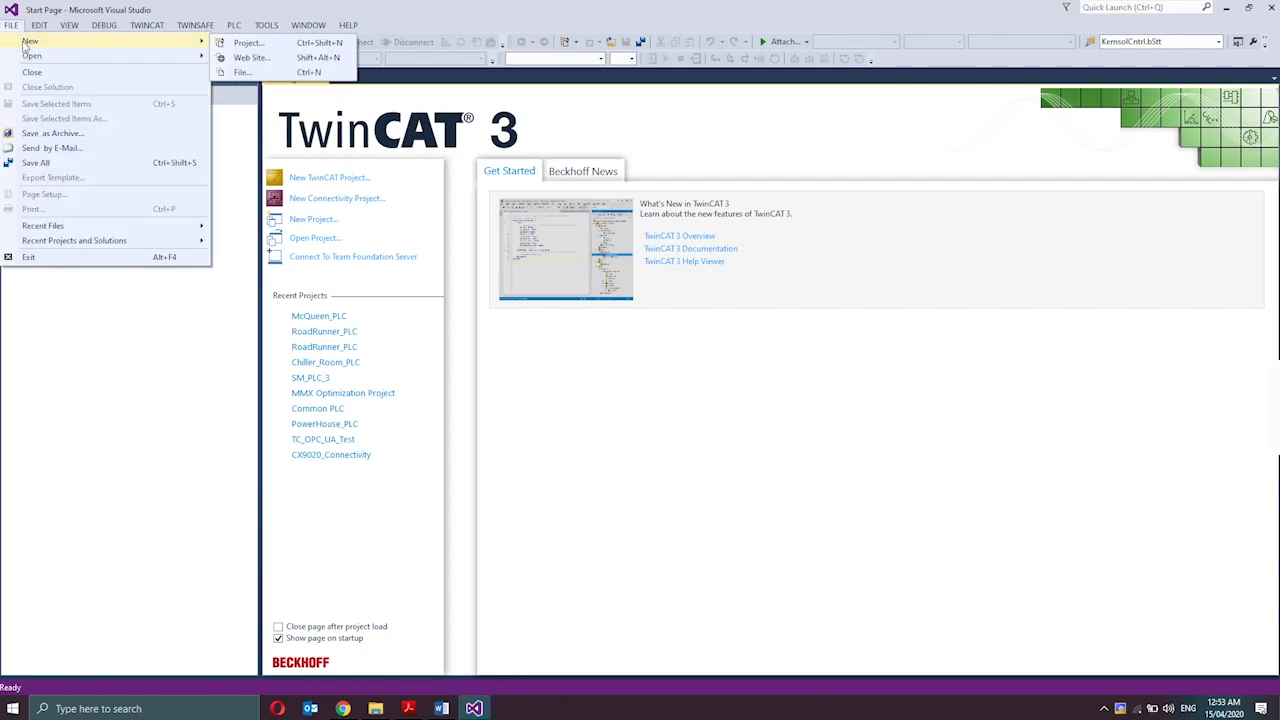
{"action": "left_click", "coordinate": [254, 44]}
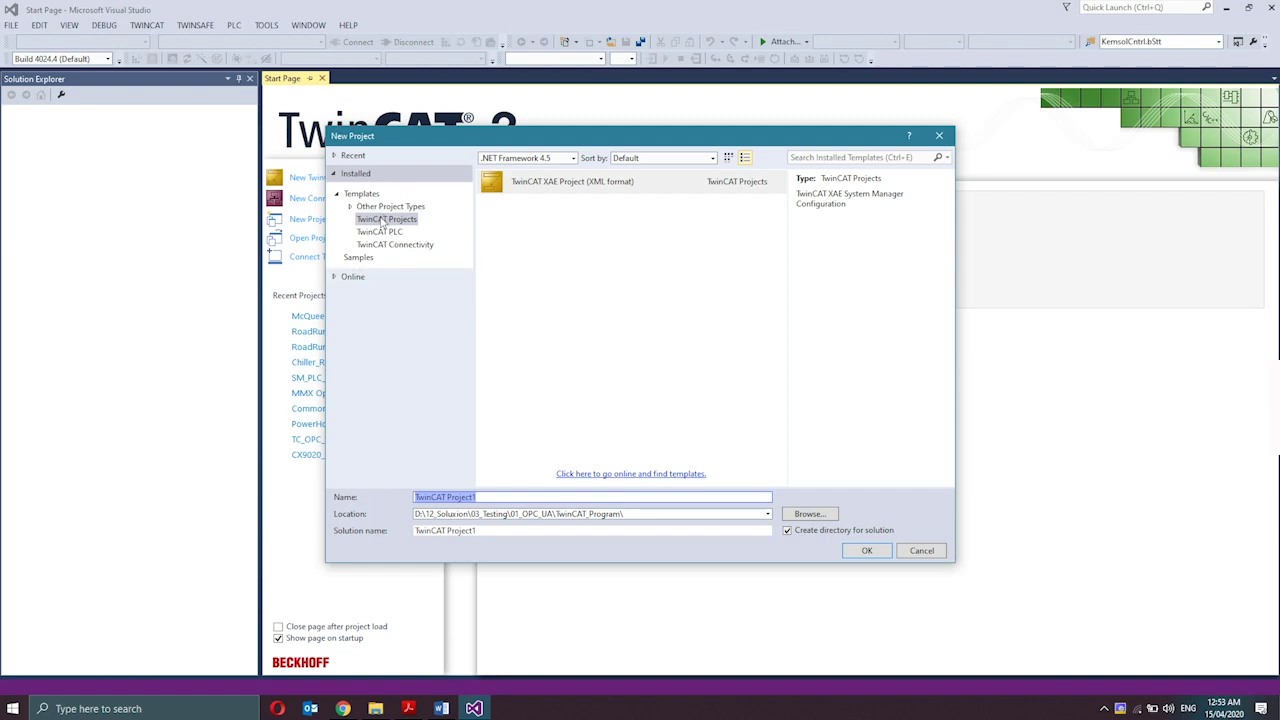
{"action": "left_click", "coordinate": [384, 219]}
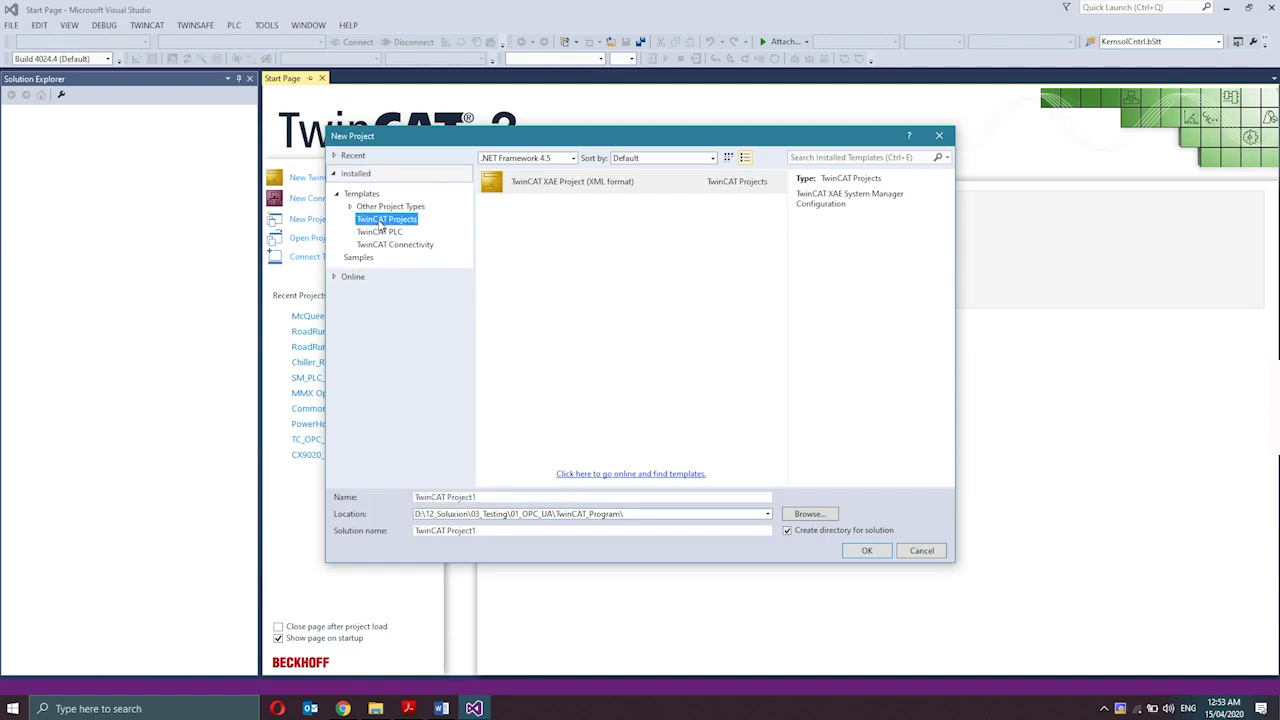
{"action": "left_click", "coordinate": [566, 184]}
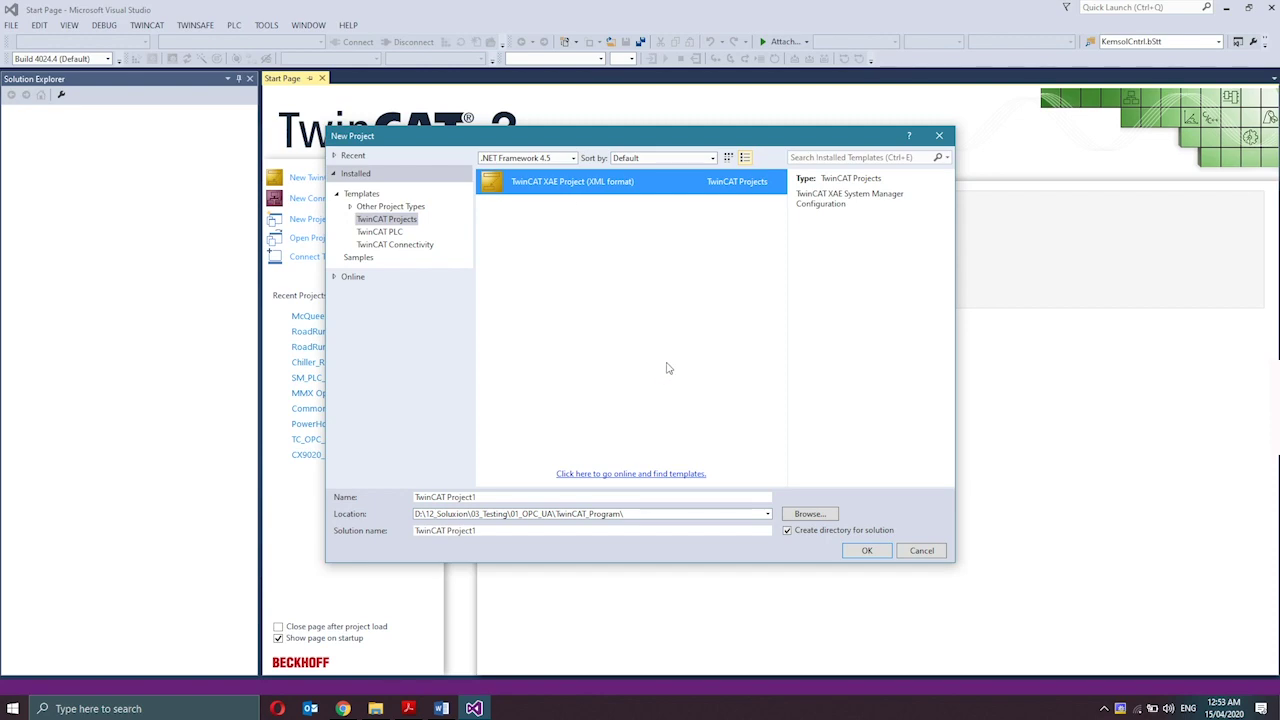
{"action": "left_click", "coordinate": [536, 497]}
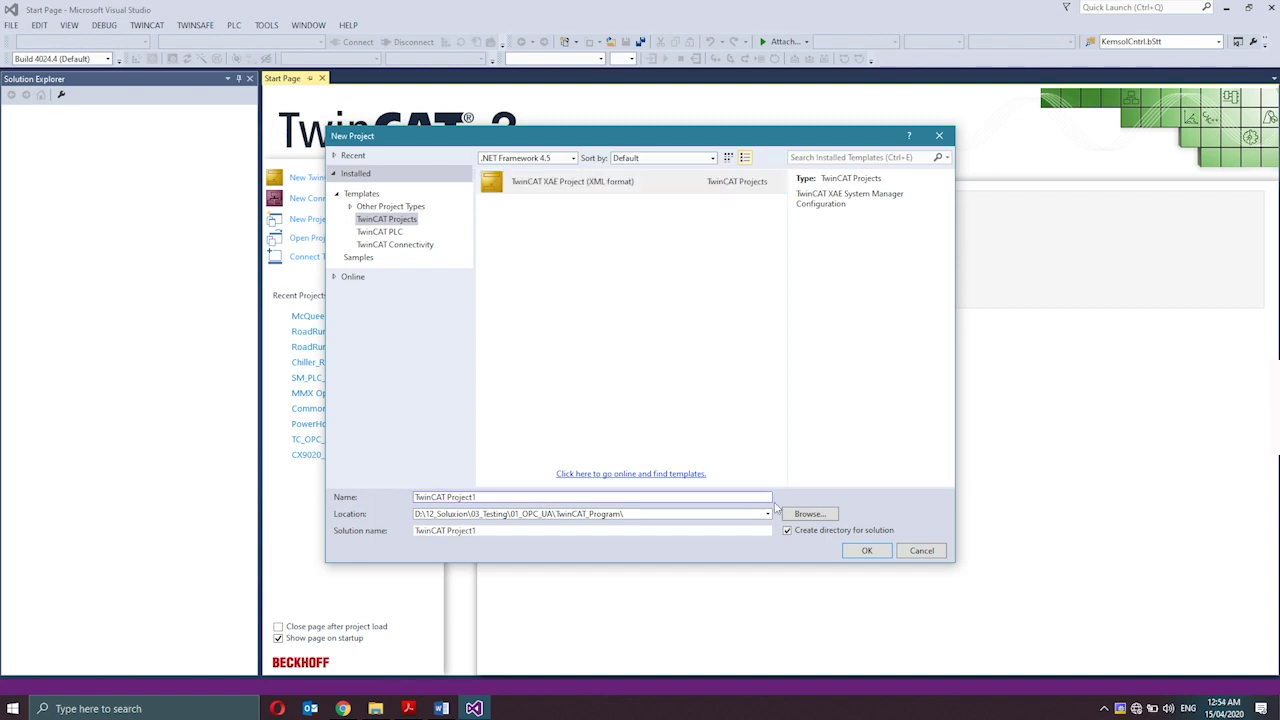
Create a 'TwinCAT Projects' folder on the Desktop and open it
{"action": "left_click", "coordinate": [795, 514]}
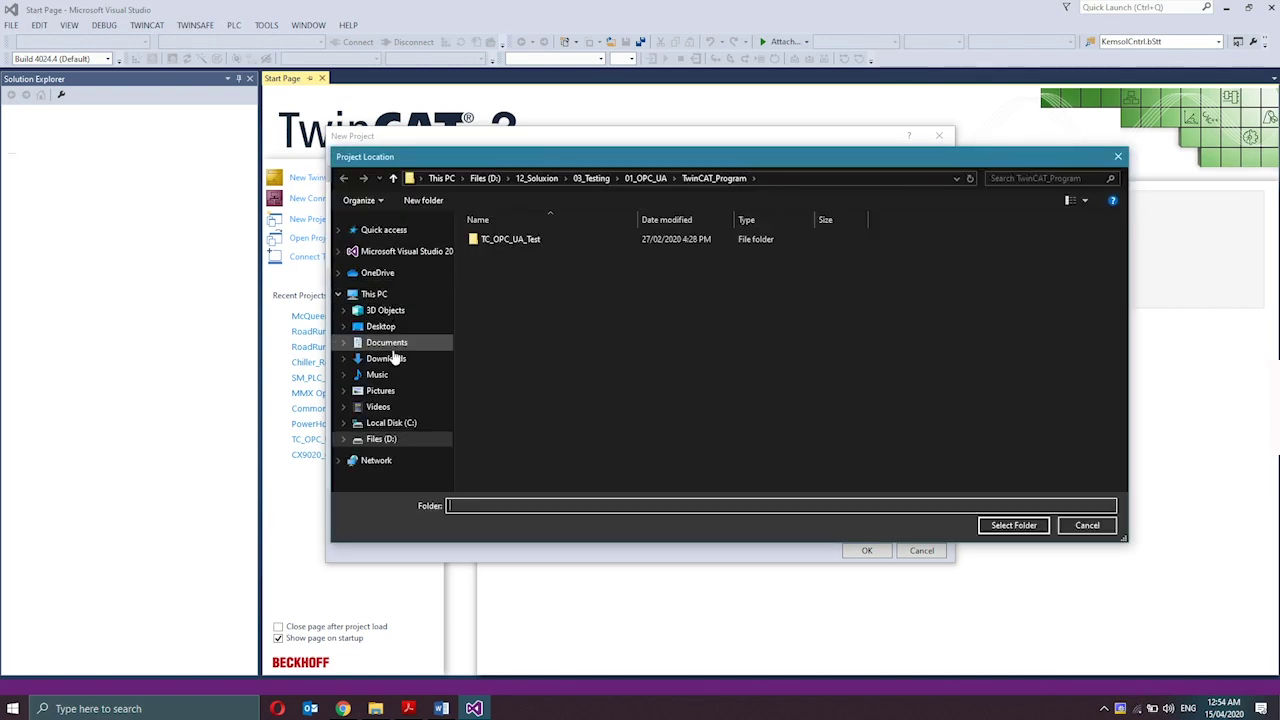
{"action": "left_click", "coordinate": [386, 328]}
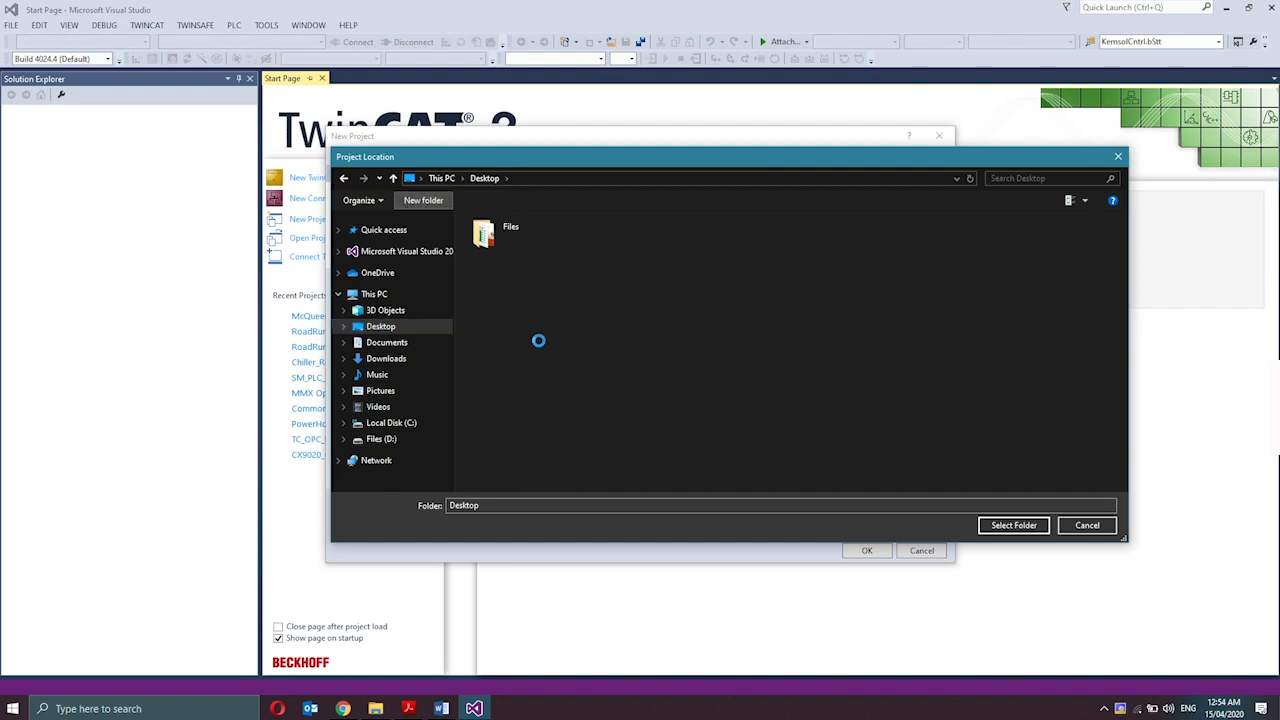
{"action": "type", "text": "TwinCAT Projects"}
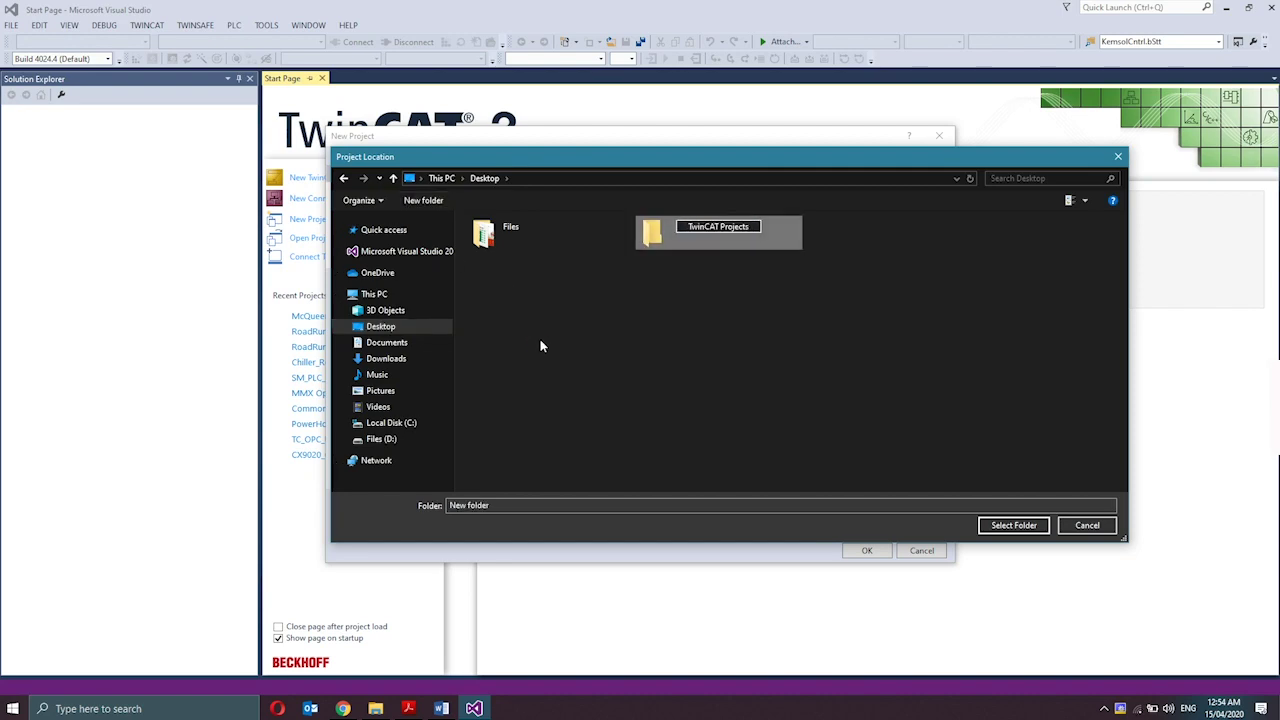
{"action": "key", "text": "Return"}
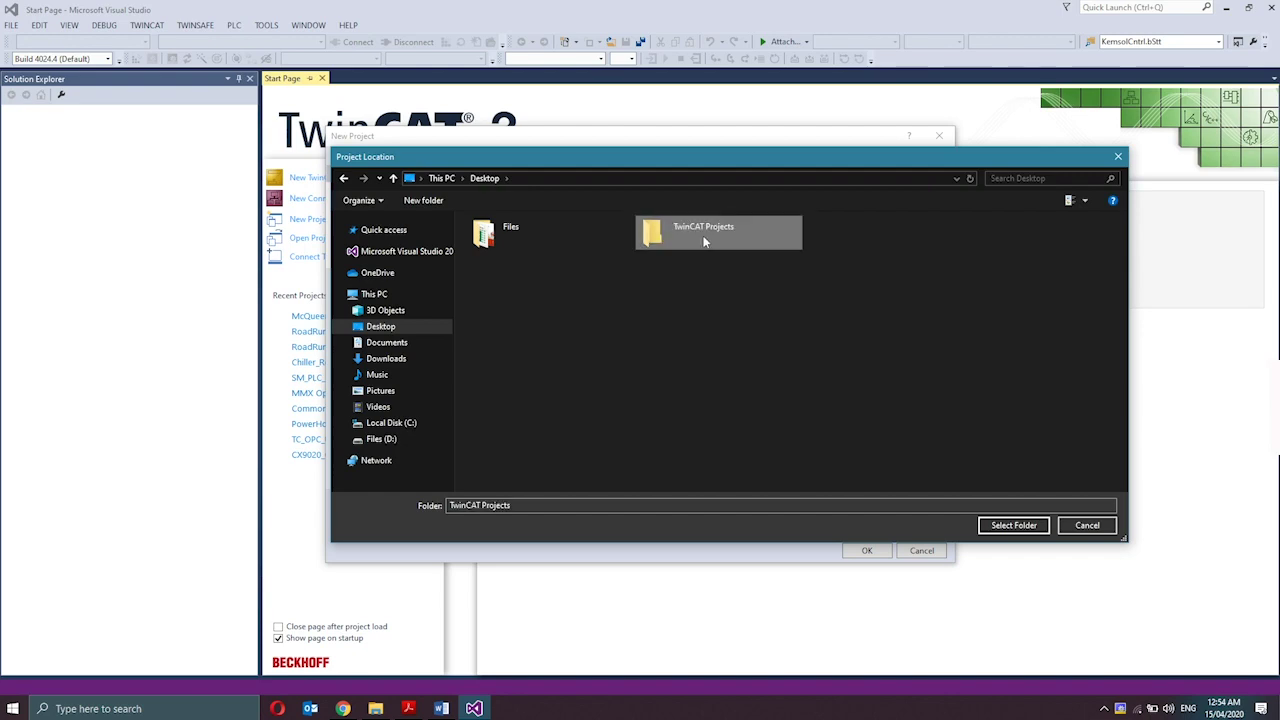
{"action": "double_click", "coordinate": [715, 228]}
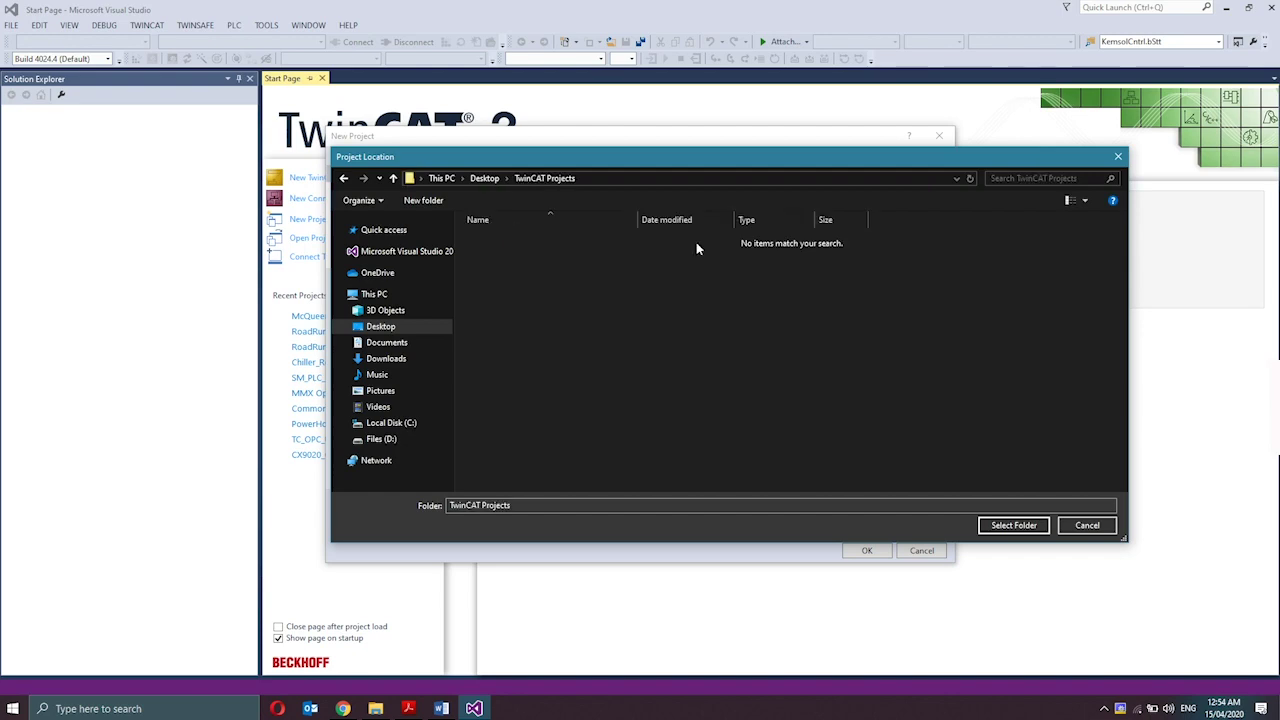
Create a 'TwinCAT Project1' folder inside it and select it as the project location
{"action": "left_click", "coordinate": [445, 205]}
{"action": "type", "text": "Tw"}
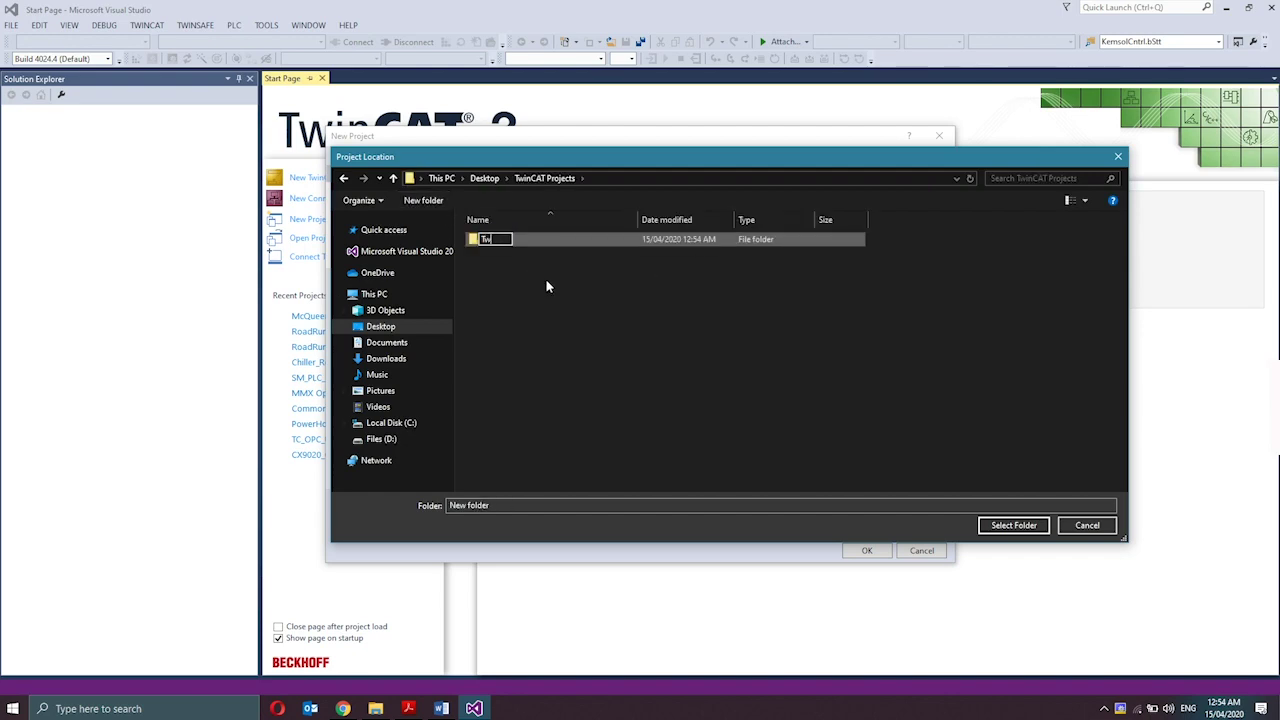
{"action": "type", "text": "inCAT Project1"}
{"action": "key", "text": "Return"}
{"action": "double_click", "coordinate": [517, 240]}
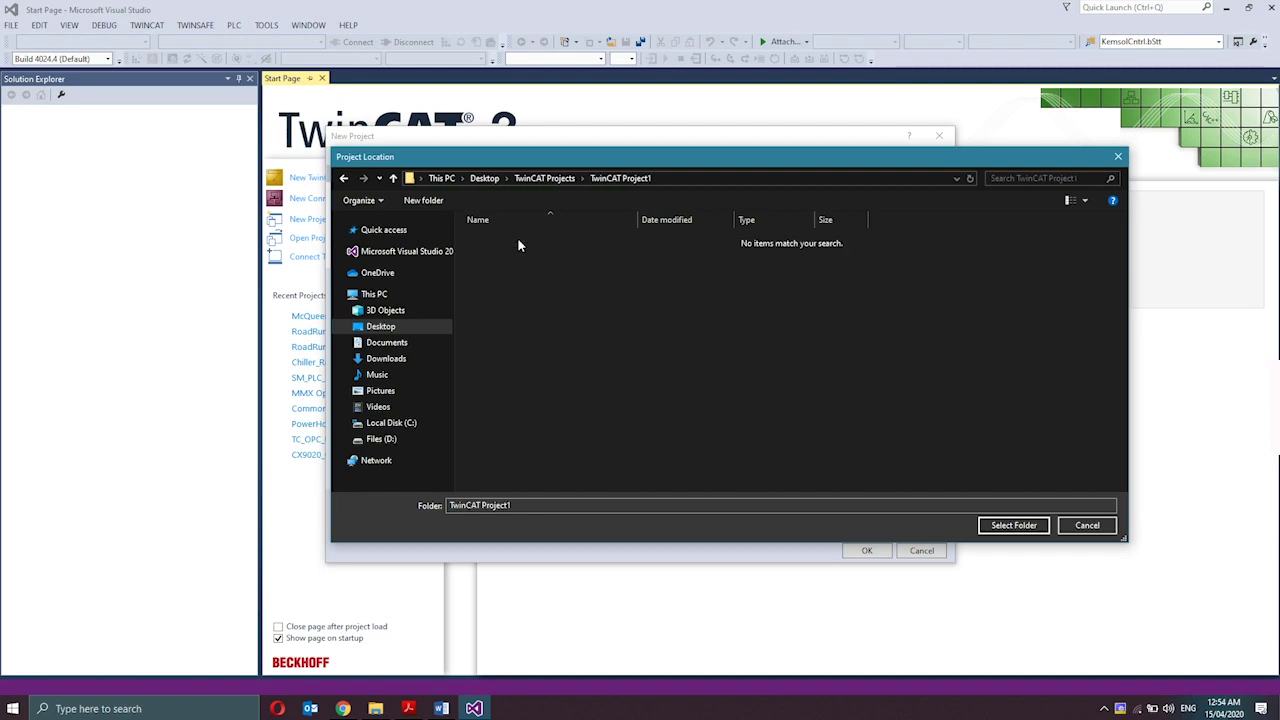
{"action": "left_click", "coordinate": [1013, 525]}
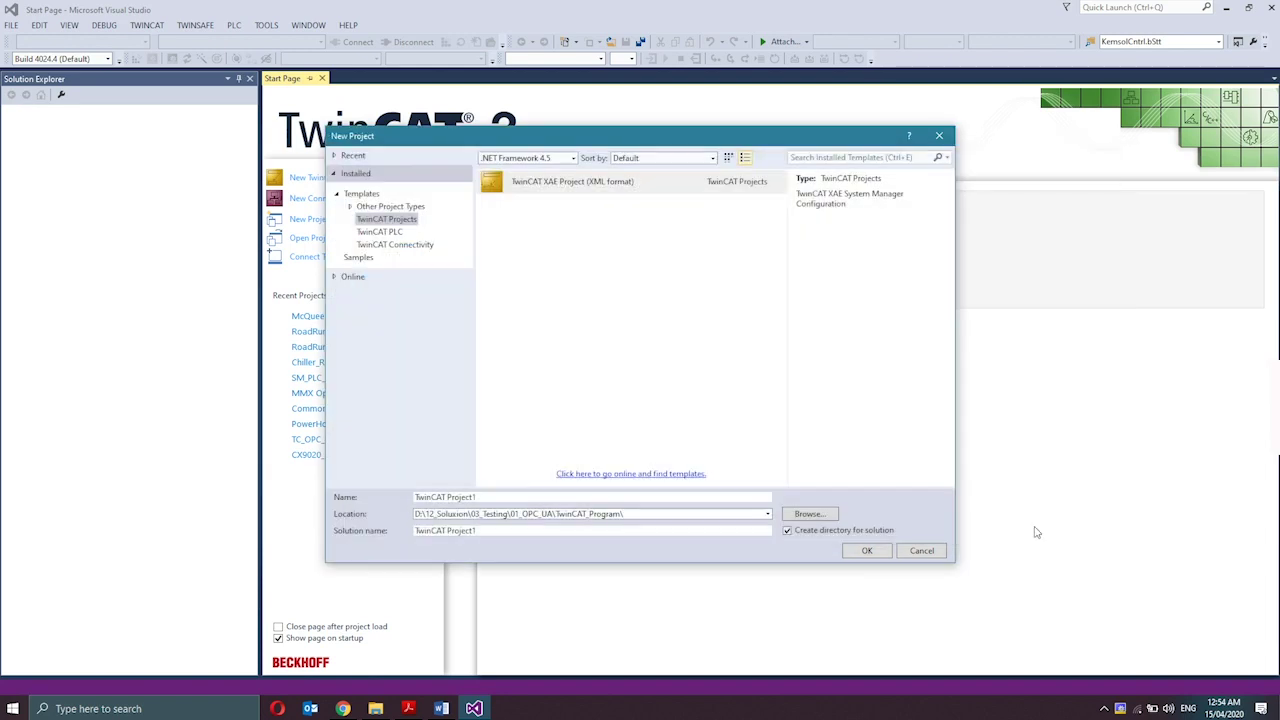
Confirm the New Project dialog so TwinCAT Project1 is generated with its SYSTEM, PLC and I/O nodes
{"action": "left_click", "coordinate": [885, 557]}
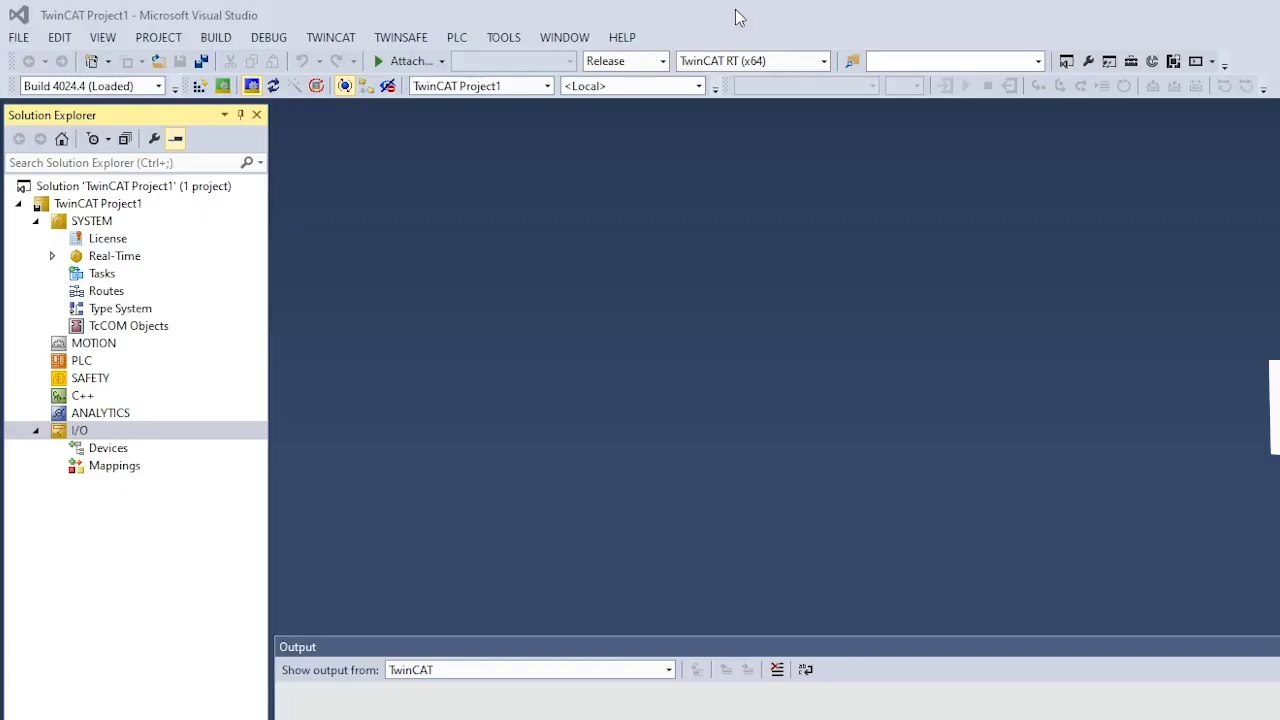
Select the I/O node, then the TwinCAT Project1 solution in Solution Explorer
{"action": "left_click", "coordinate": [507, 9]}
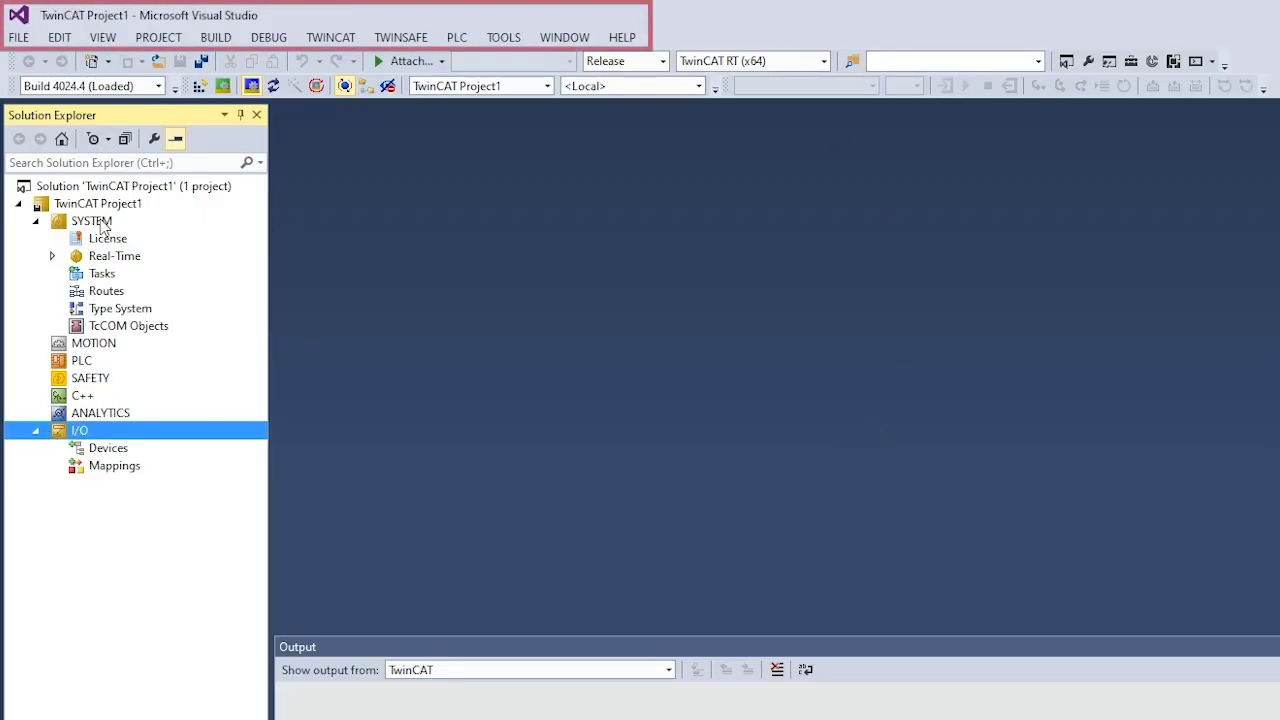
{"action": "left_click", "coordinate": [104, 187]}
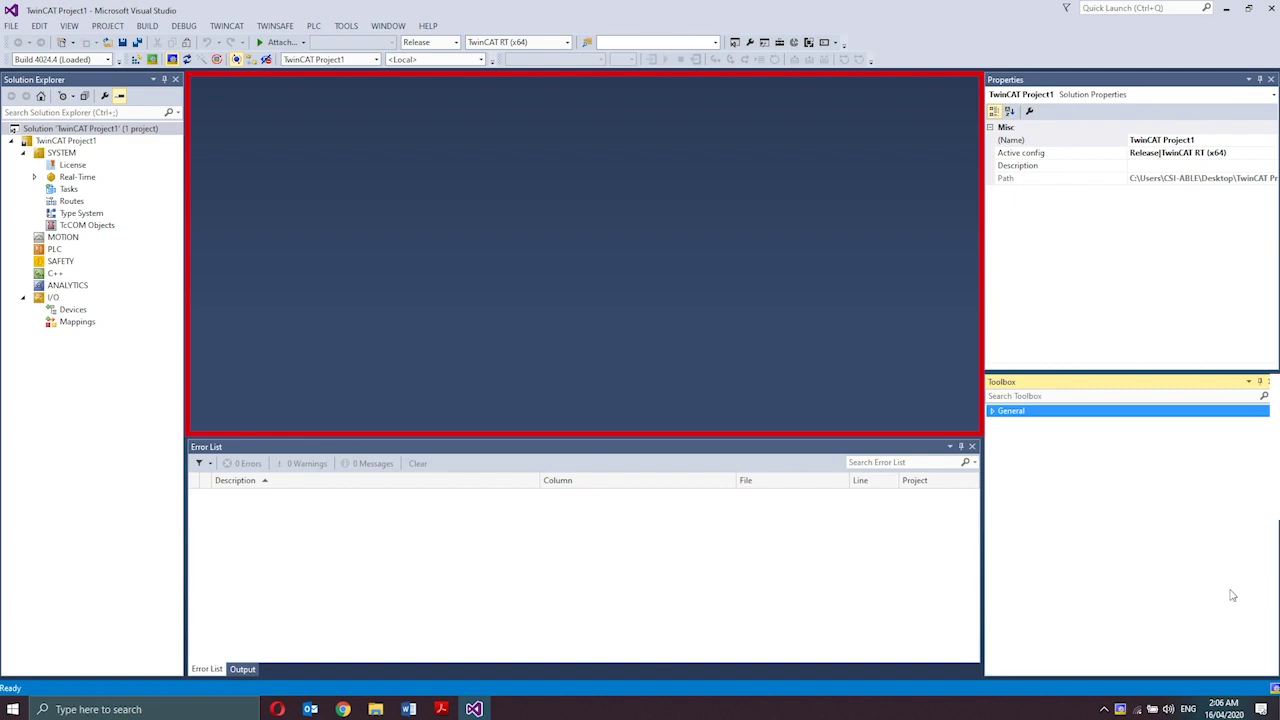
{"action": "left_click", "coordinate": [56, 85]}
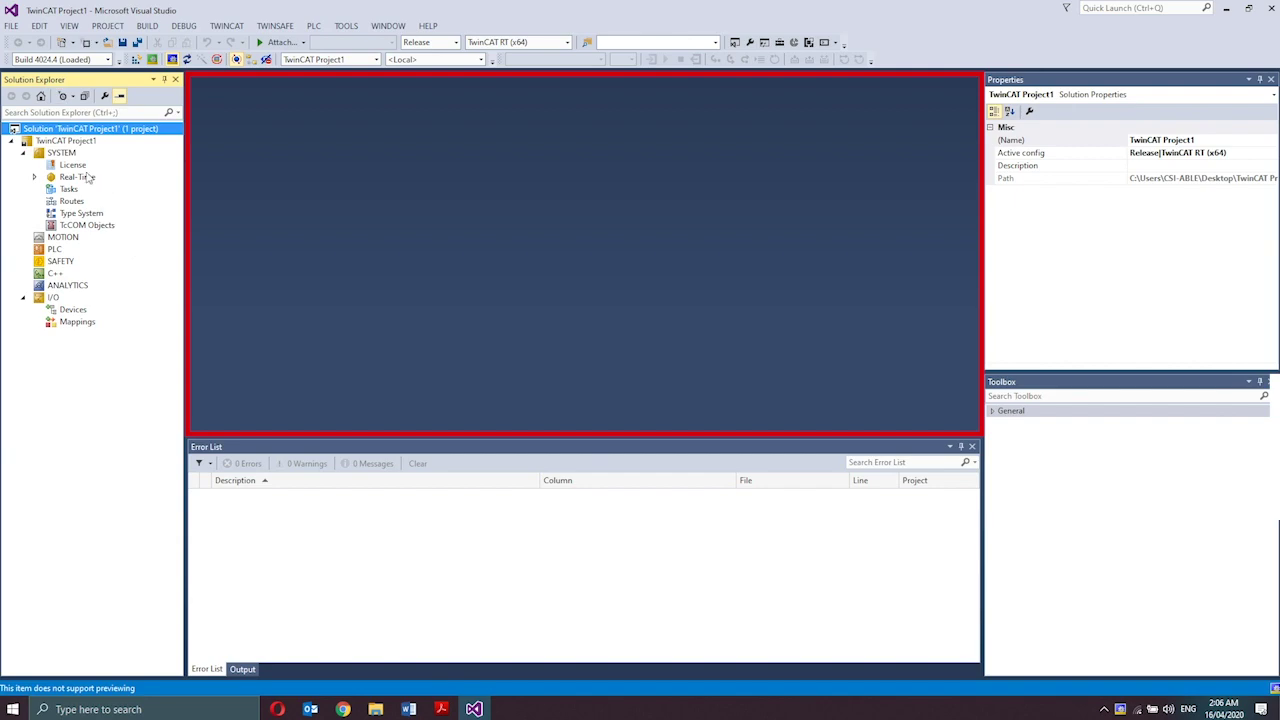
{"action": "left_click", "coordinate": [11, 141]}
{"action": "left_click", "coordinate": [11, 141]}
{"action": "left_click", "coordinate": [22, 153]}
{"action": "left_click", "coordinate": [23, 225]}
{"action": "left_click", "coordinate": [23, 225]}
{"action": "left_click", "coordinate": [22, 153]}
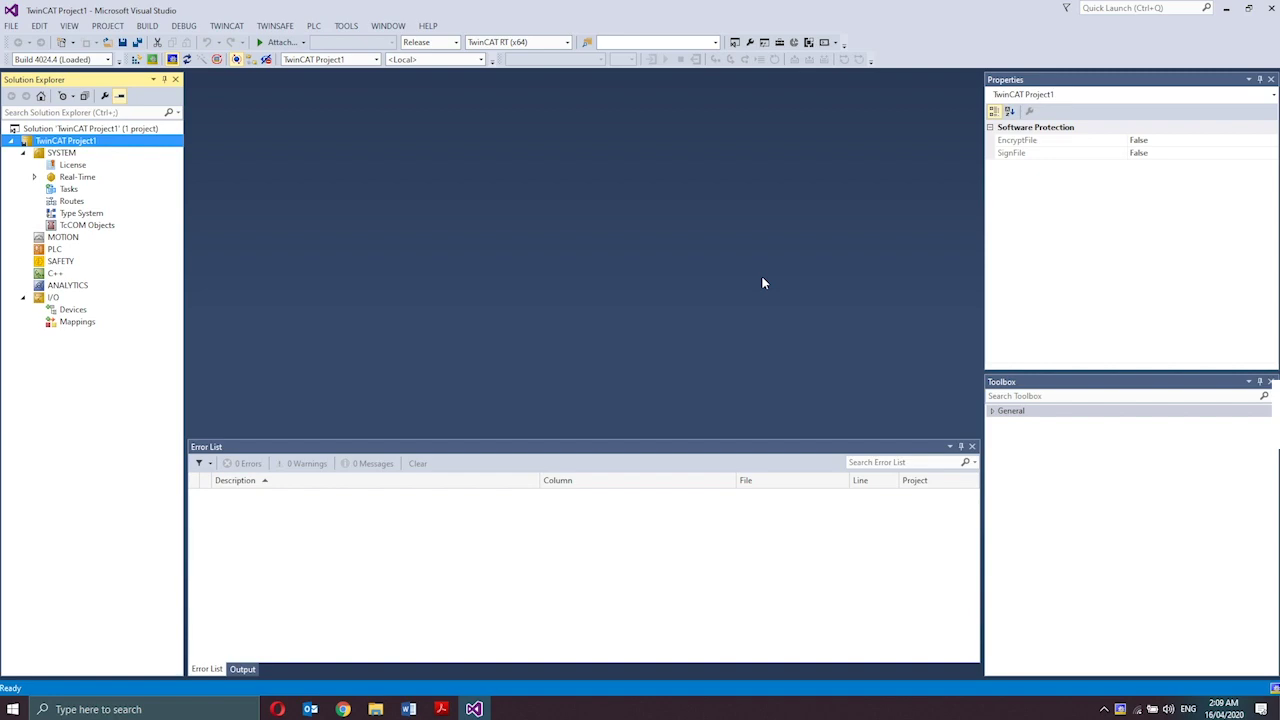
Open the SYSTEM node's General page showing the v3.1 (Build 4024.4) version details
{"action": "double_click", "coordinate": [67, 153]}
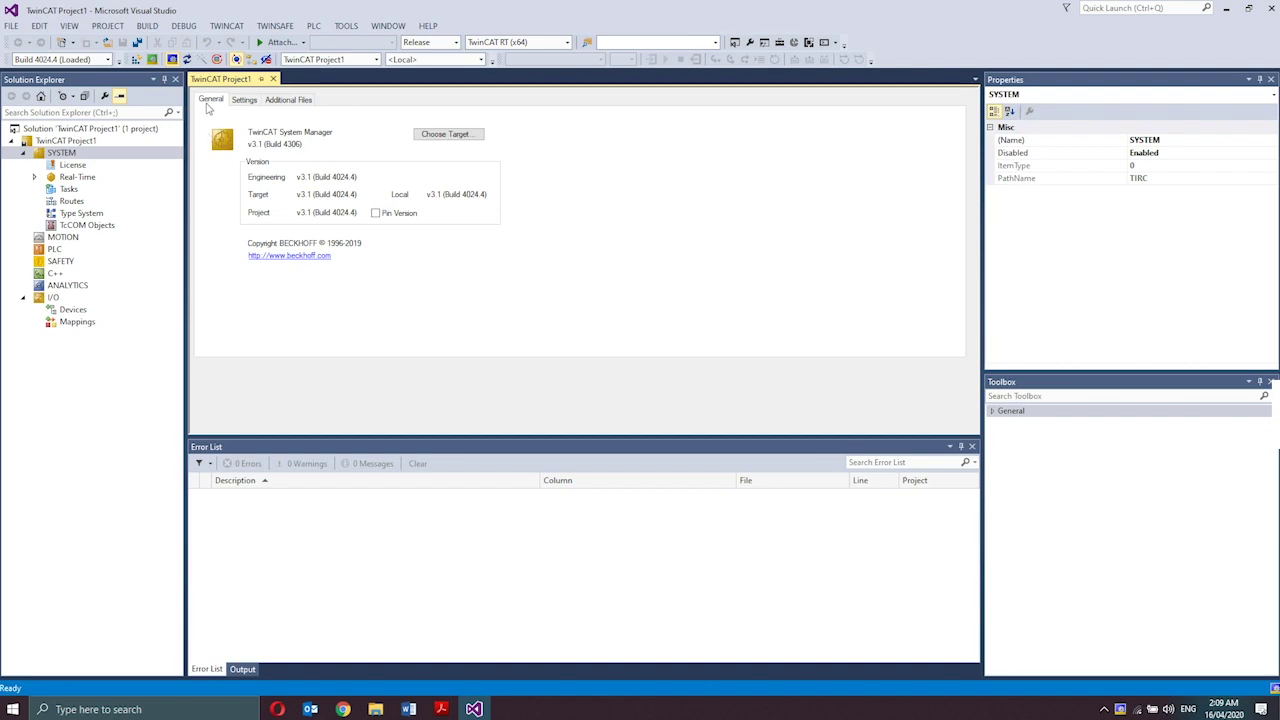
{"action": "left_click", "coordinate": [61, 153]}
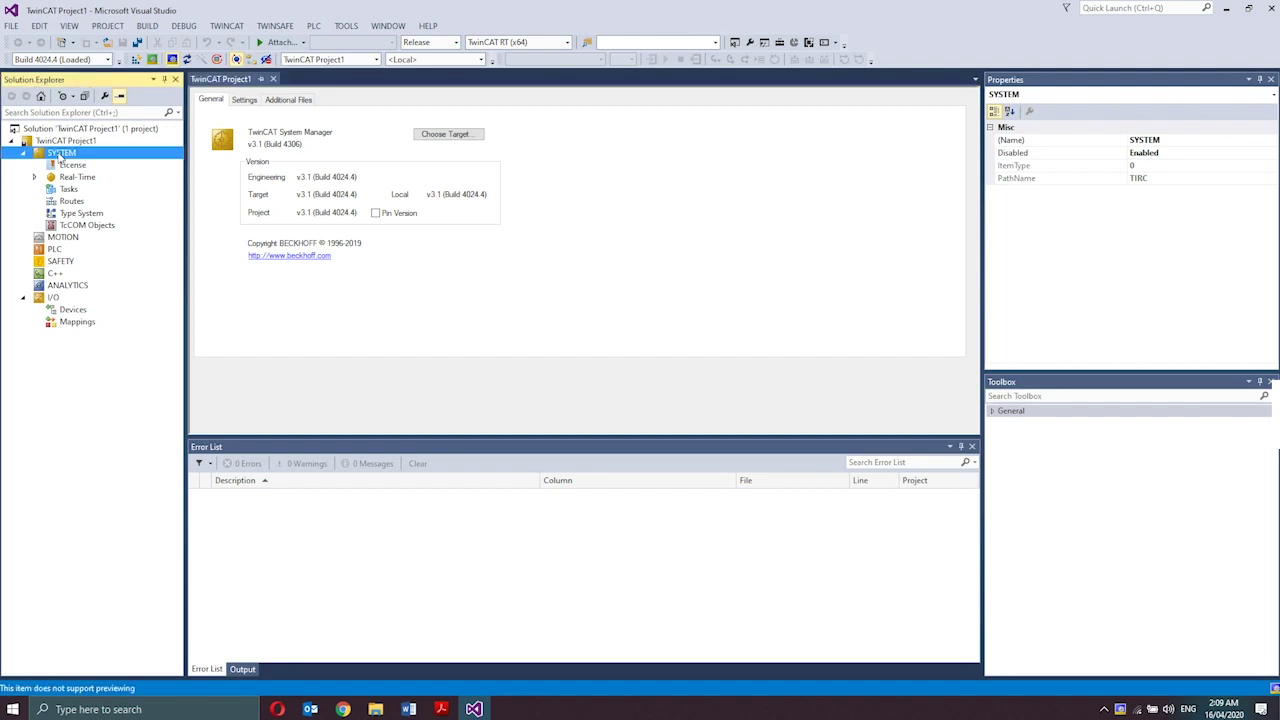
{"action": "left_click", "coordinate": [240, 84]}
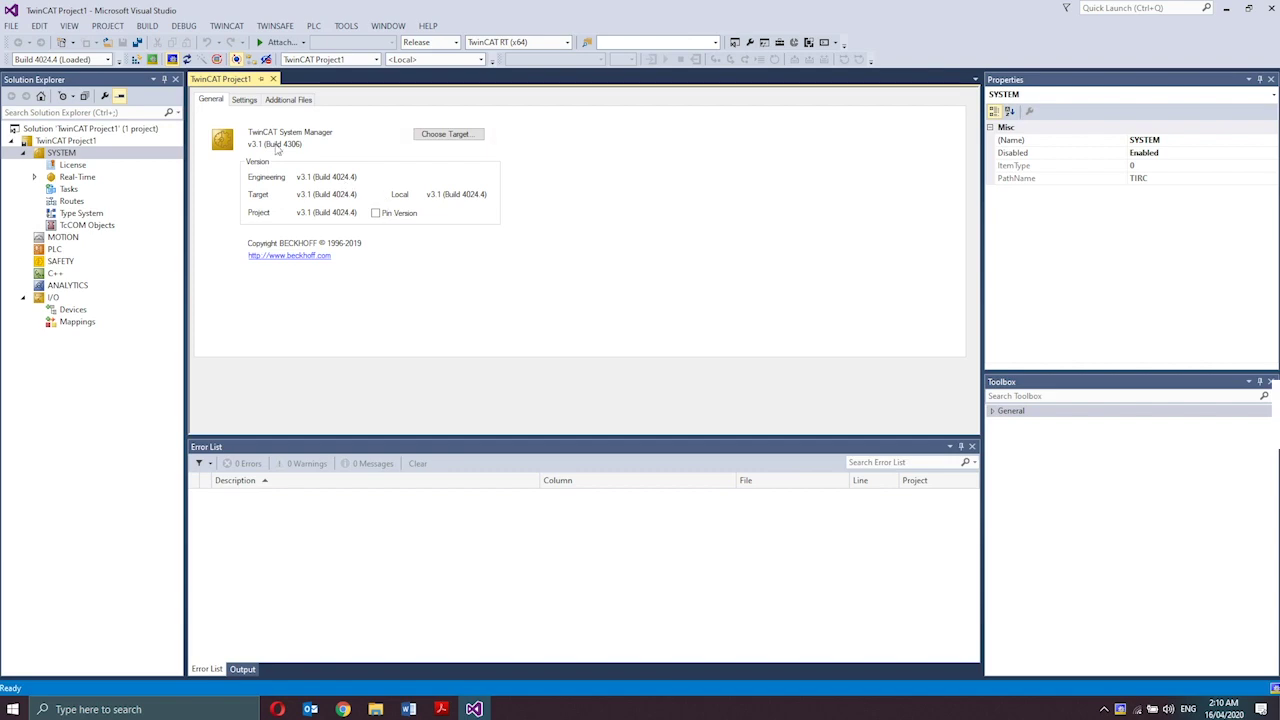
Show the SYSTEM boot settings with Auto Boot in Config Mode, then close the SYSTEM editor
{"action": "left_click", "coordinate": [246, 100]}
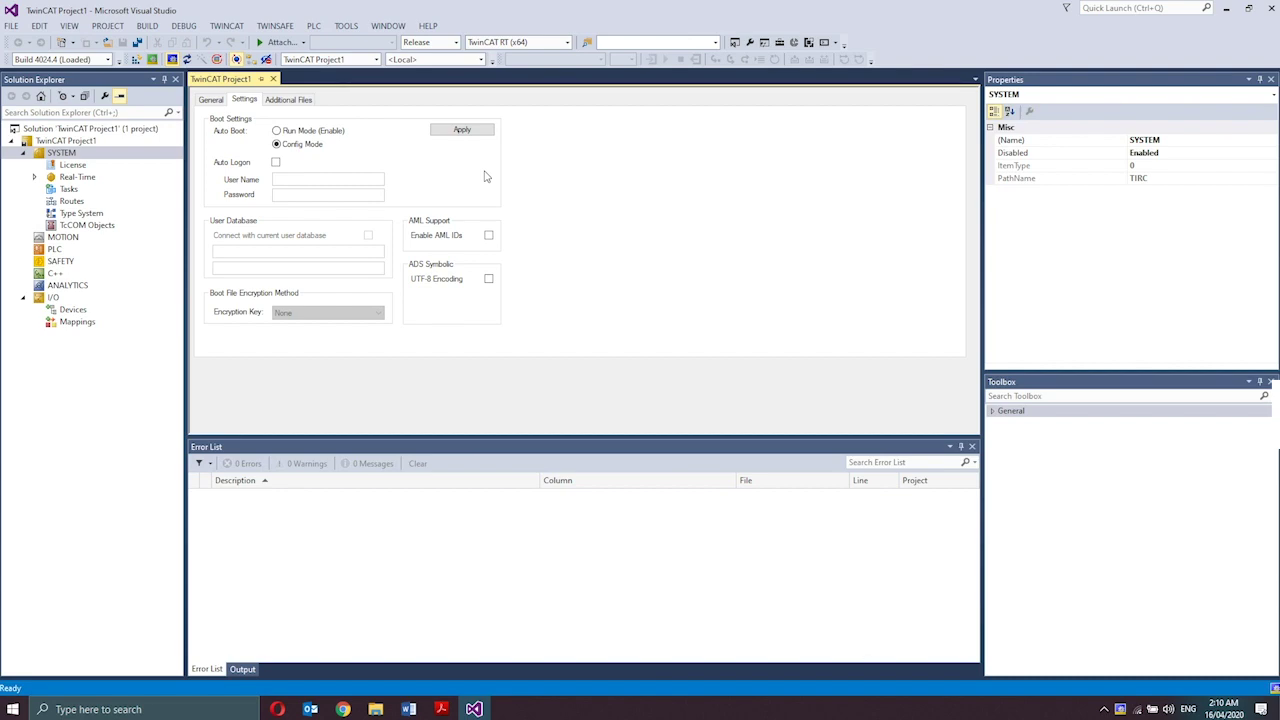
{"action": "left_click", "coordinate": [272, 79]}
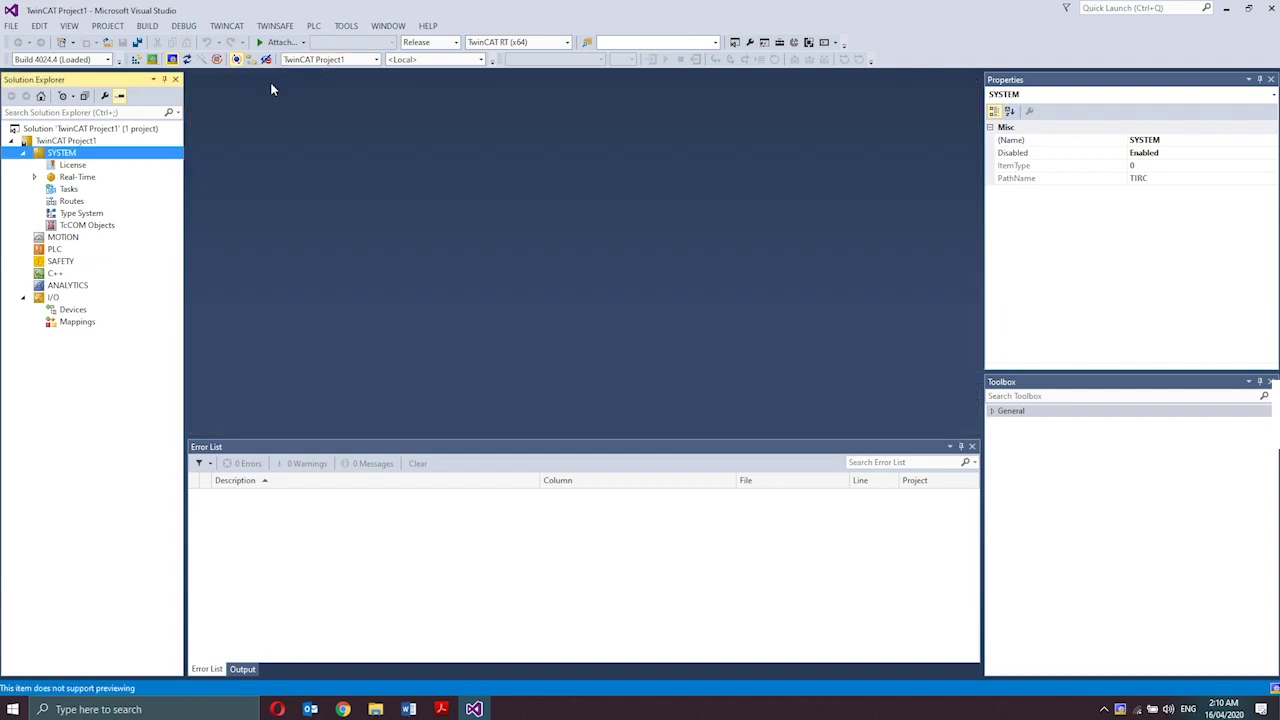
Review the License settings, expand Real-Time, and view the Tasks overview
{"action": "double_click", "coordinate": [73, 167]}
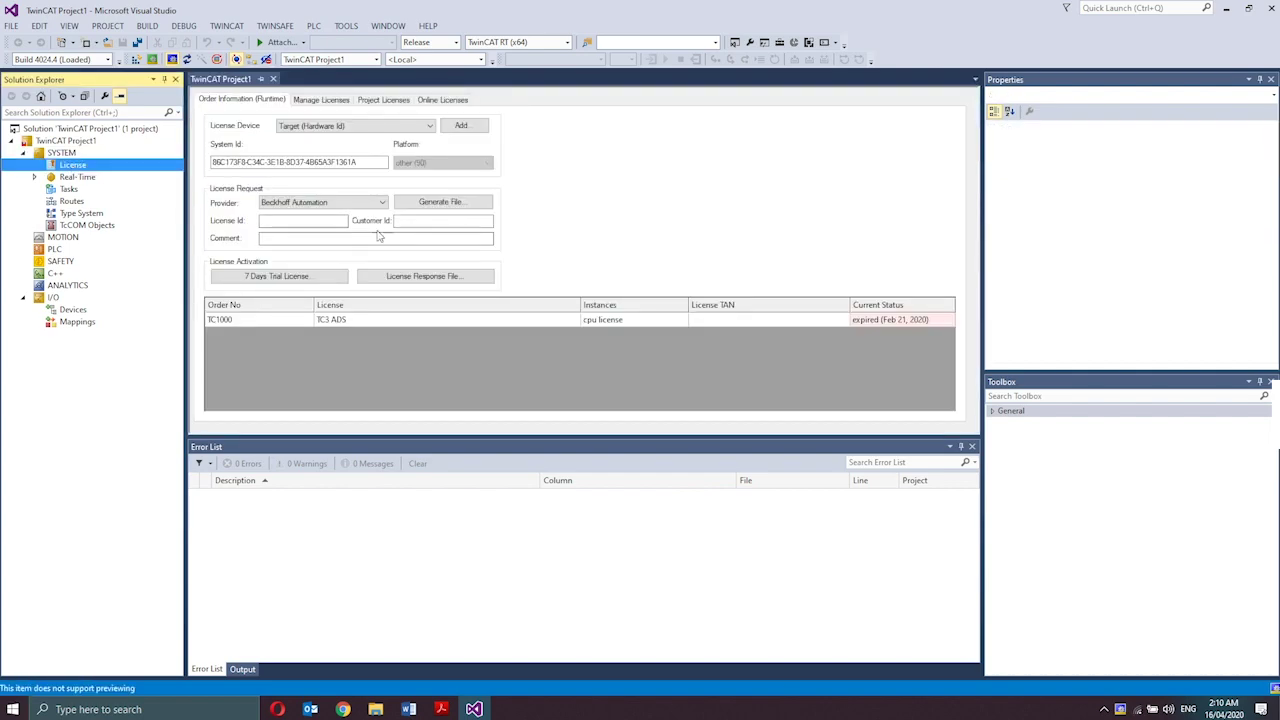
{"action": "double_click", "coordinate": [86, 179]}
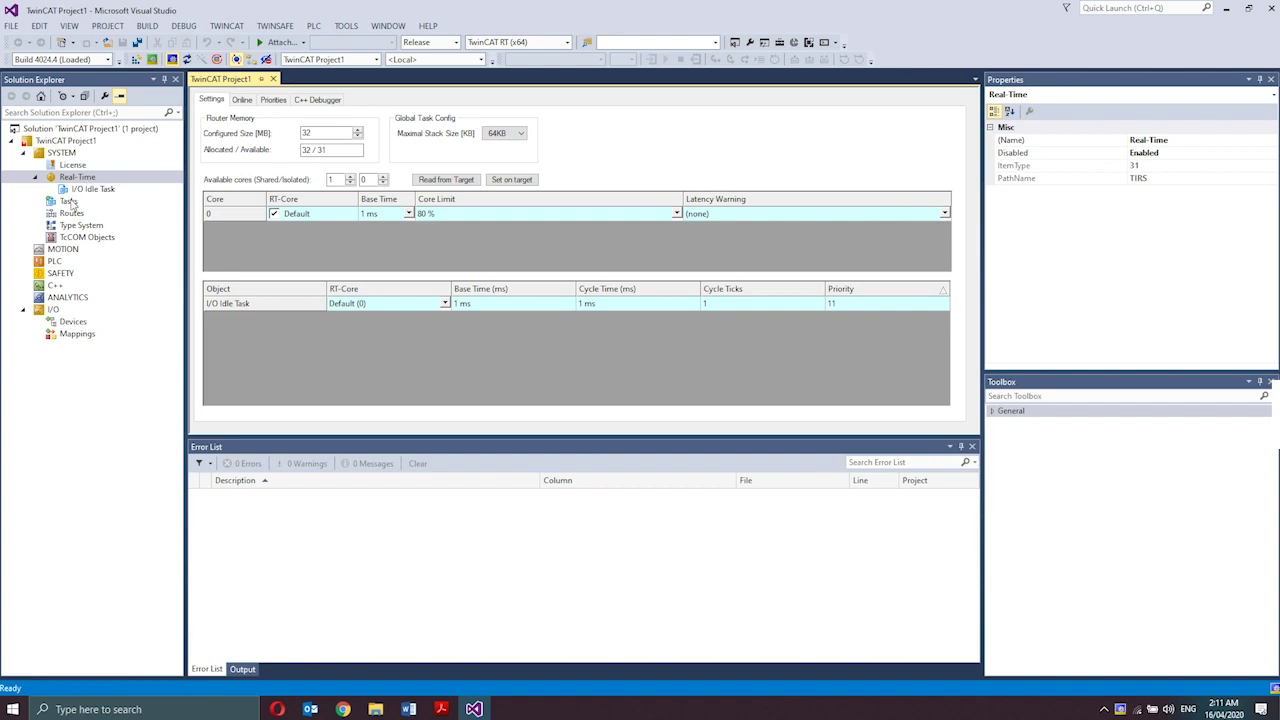
{"action": "left_click", "coordinate": [68, 201]}
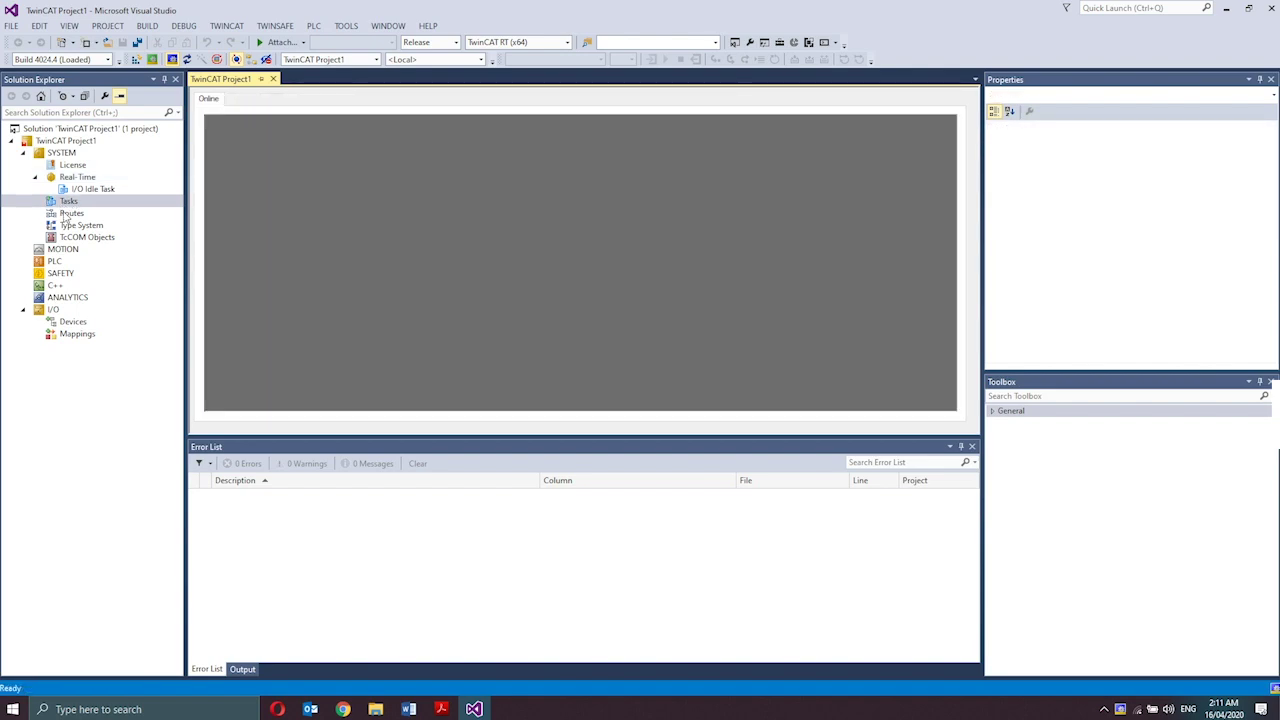
Review the Routes list and the TcCOM Objects list, widening the AmsNetId and TcCOM columns
{"action": "left_click", "coordinate": [66, 214]}
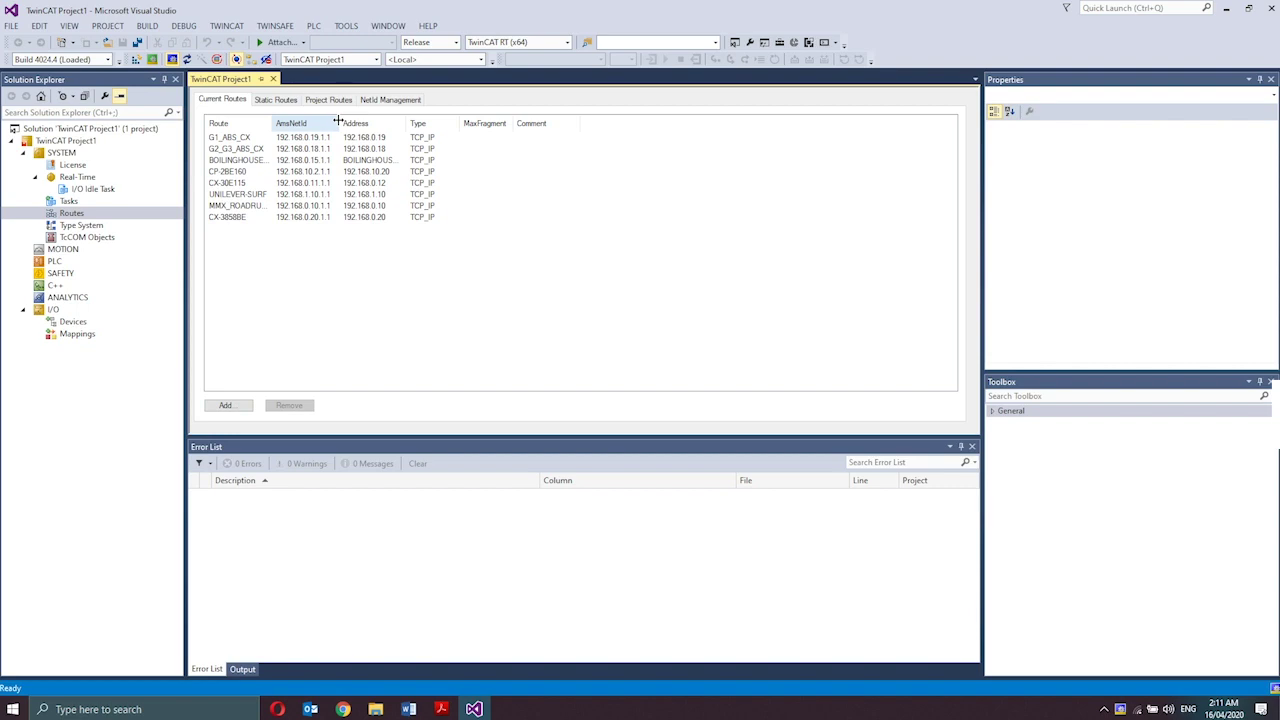
{"action": "left_click_drag", "start_coordinate": [337, 122], "coordinate": [362, 122]}
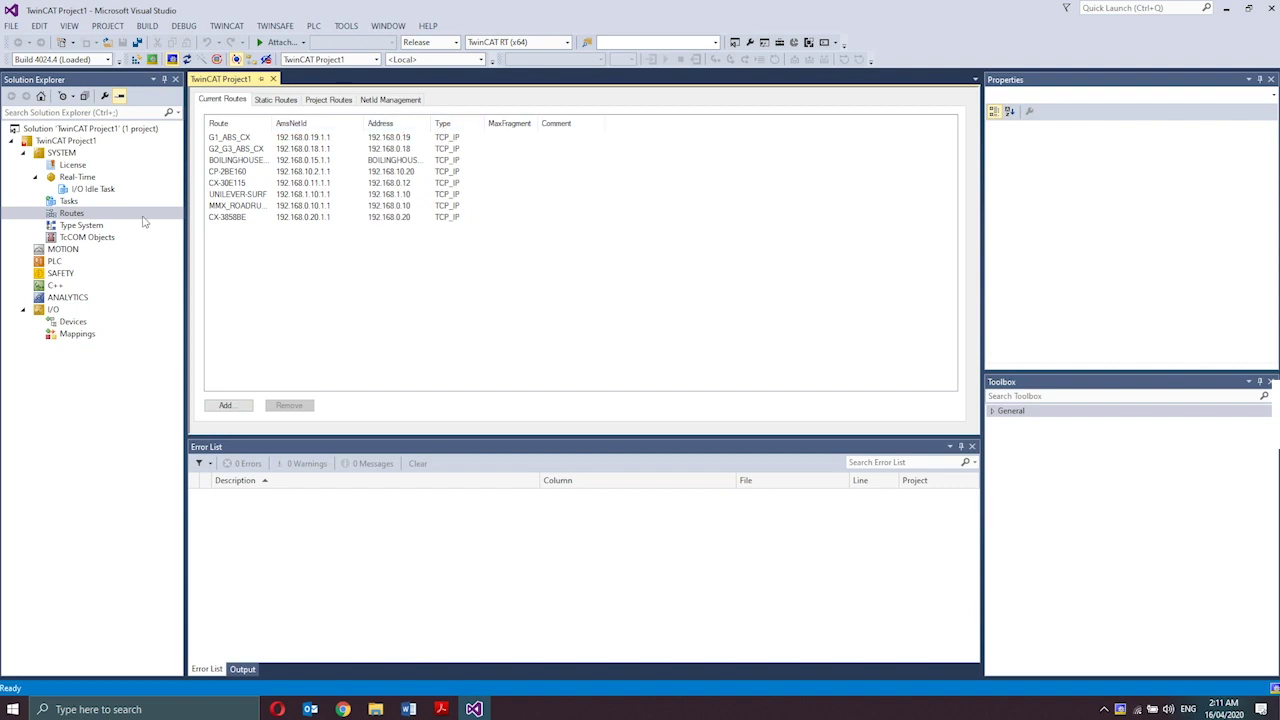
{"action": "left_click", "coordinate": [78, 238]}
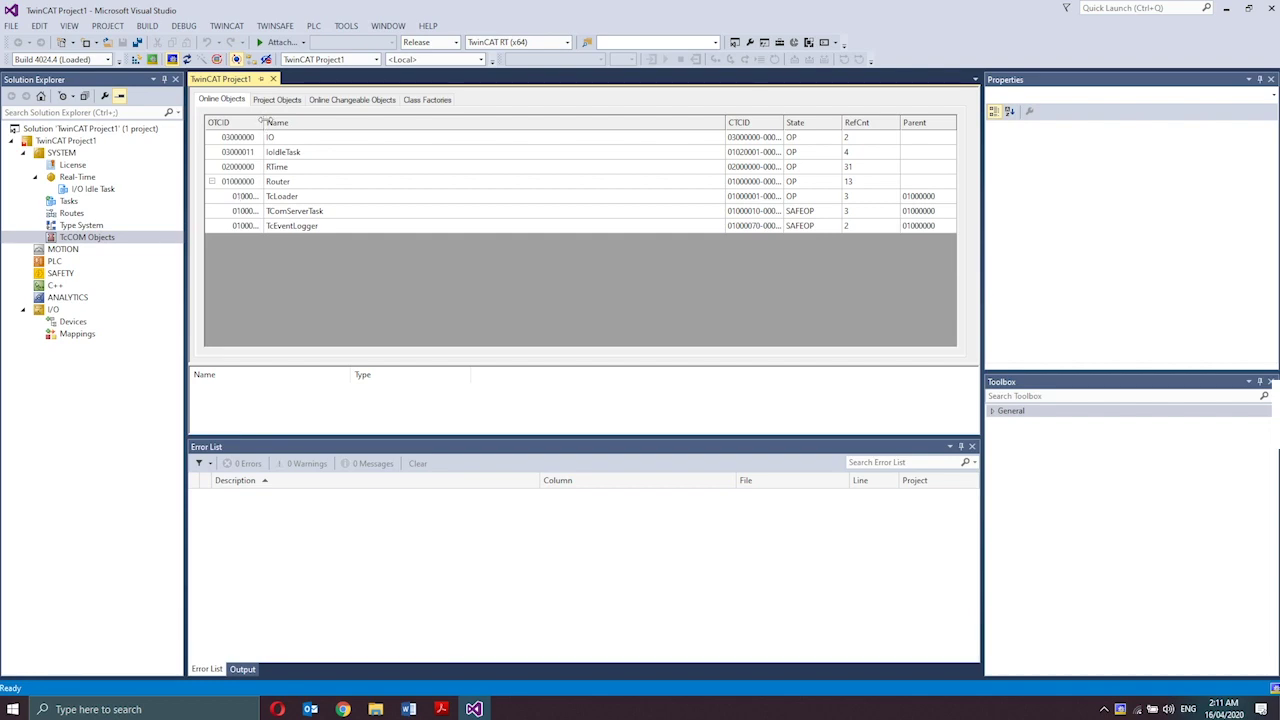
{"action": "left_click_drag", "start_coordinate": [262, 121], "coordinate": [316, 118]}
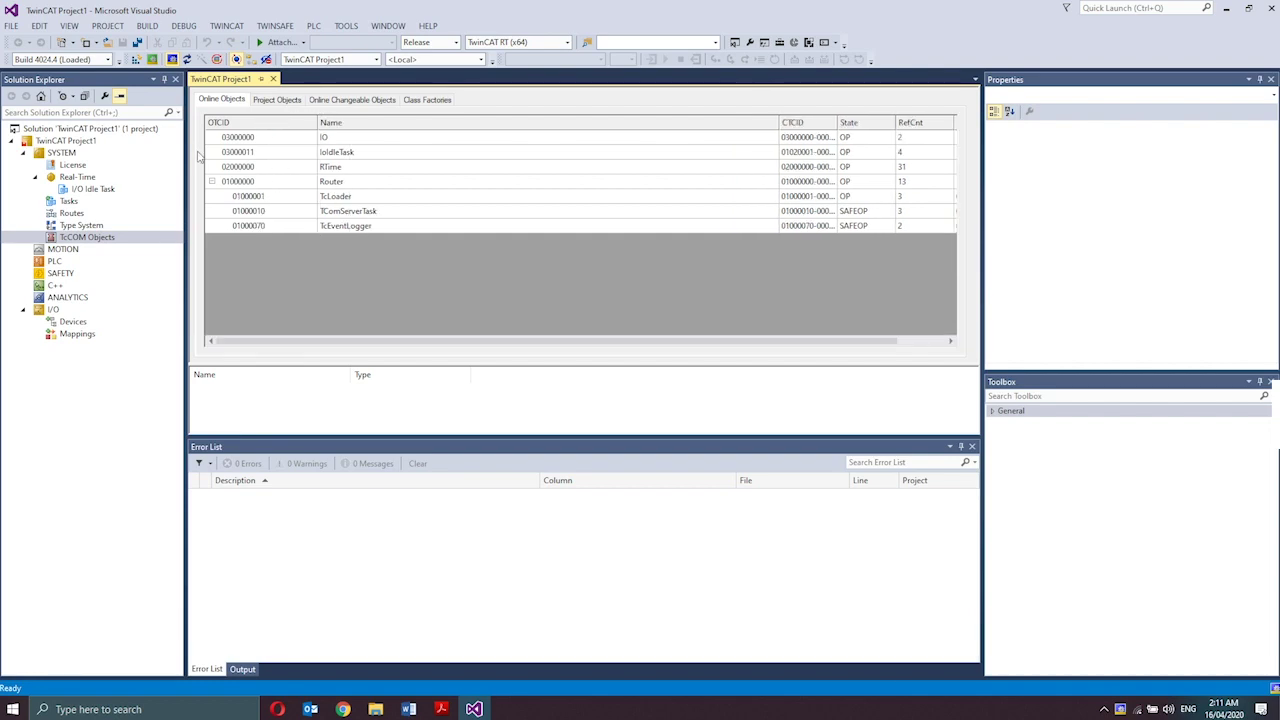
Close the TcCOM Objects editor with Ctrl+F4 and select the PLC node
{"action": "key", "text": "ctrl+F4"}
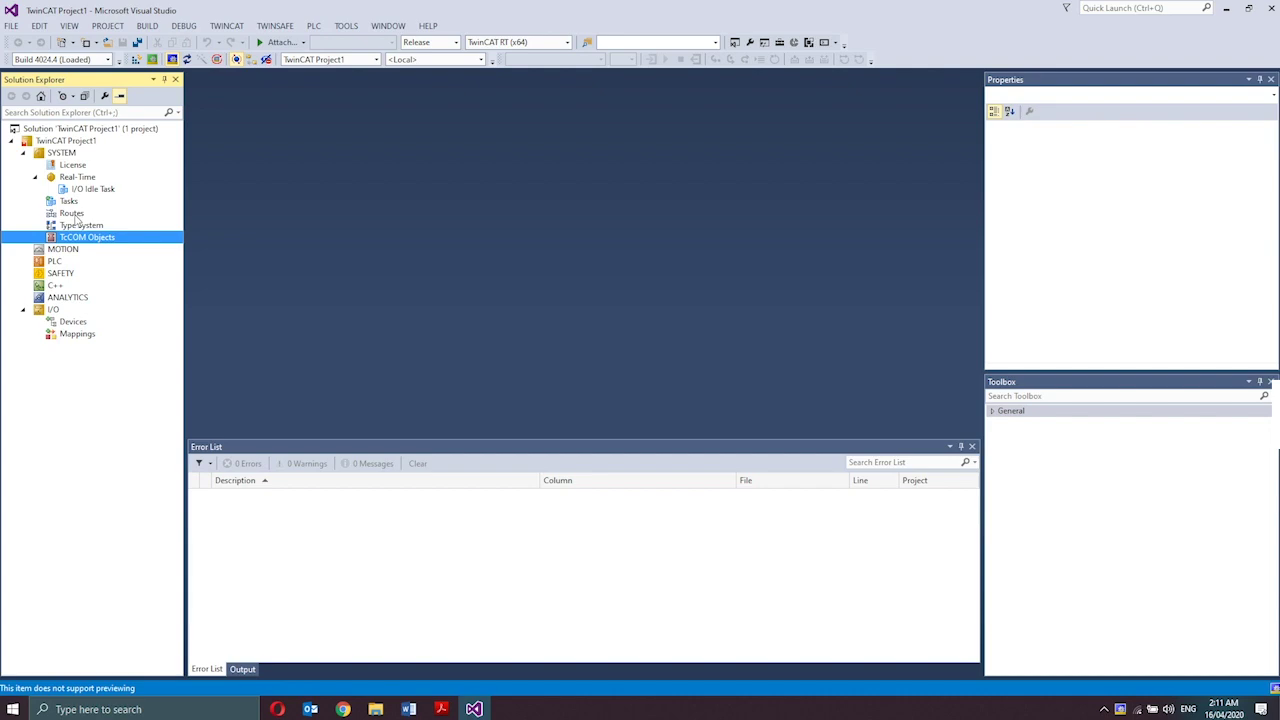
{"action": "left_click", "coordinate": [54, 261]}
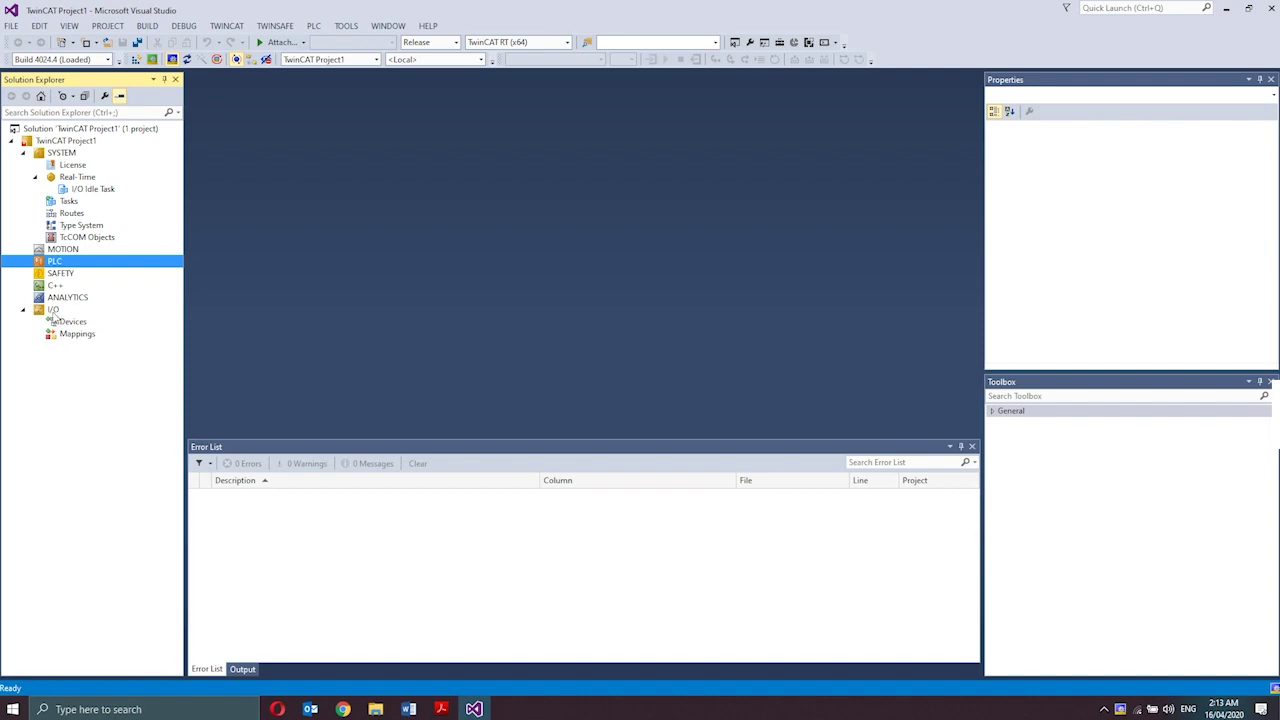
Select the I/O node to show its Devices and Mappings entries
{"action": "left_click", "coordinate": [53, 310]}
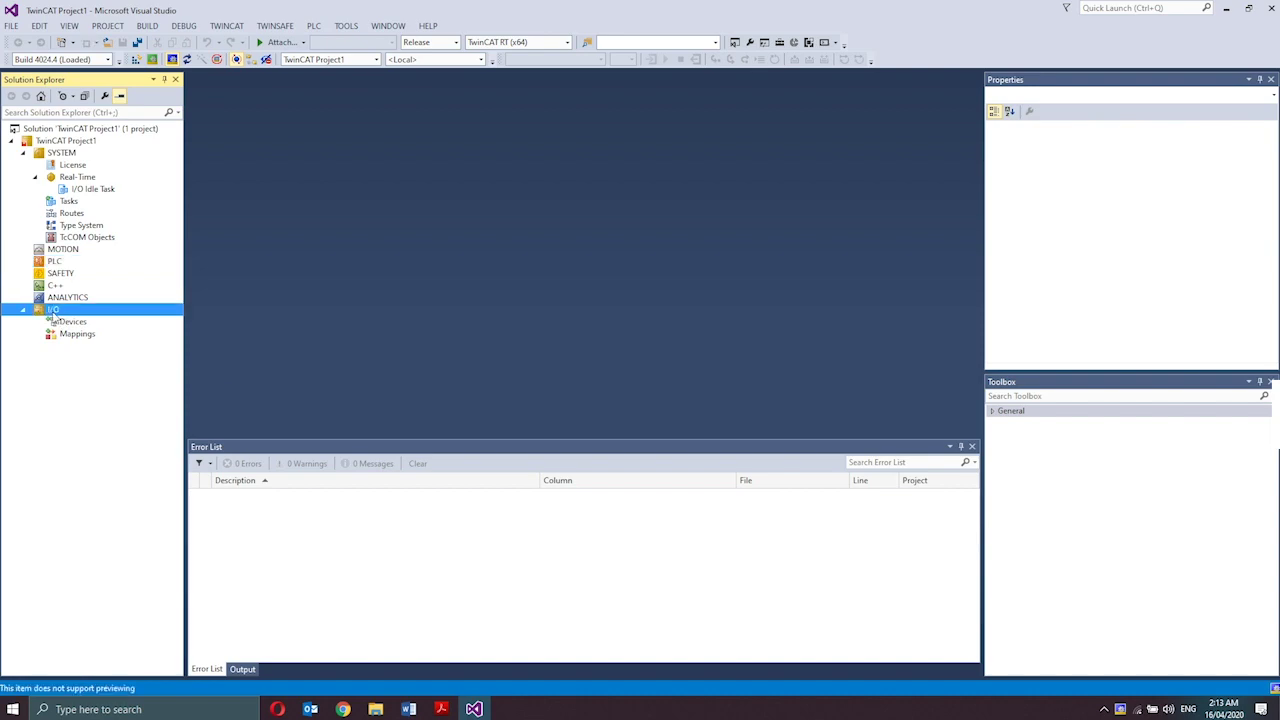